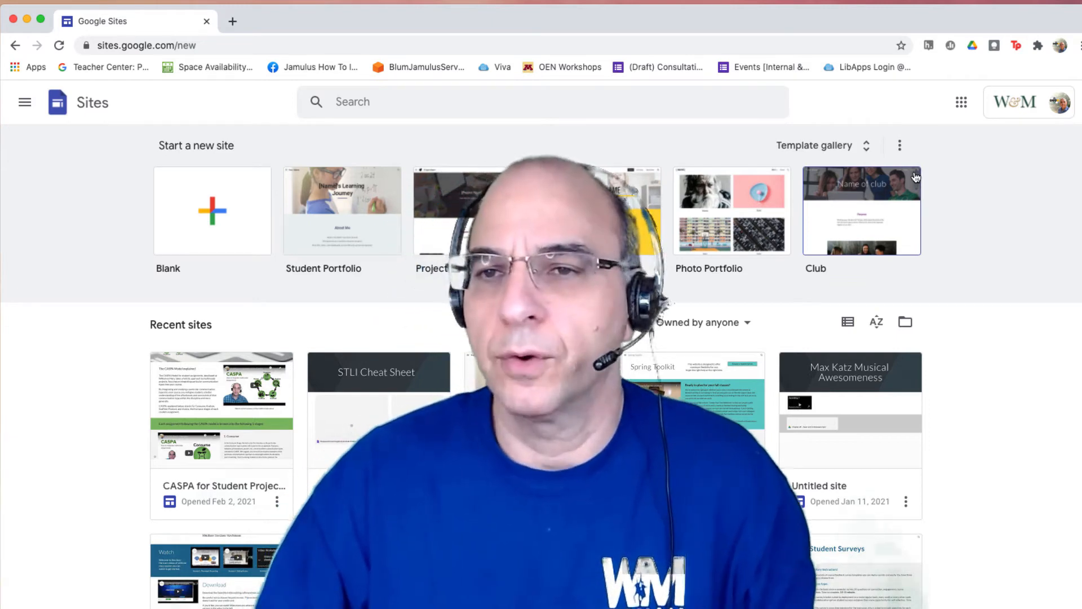
Create a new site from the Blank template.
click(962, 105)
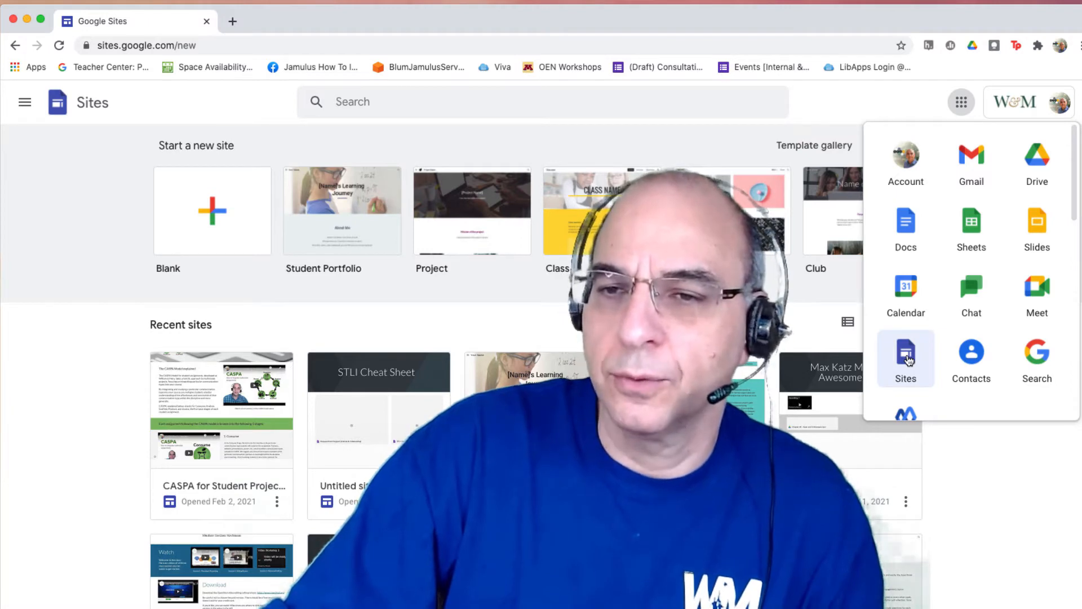
click(977, 482)
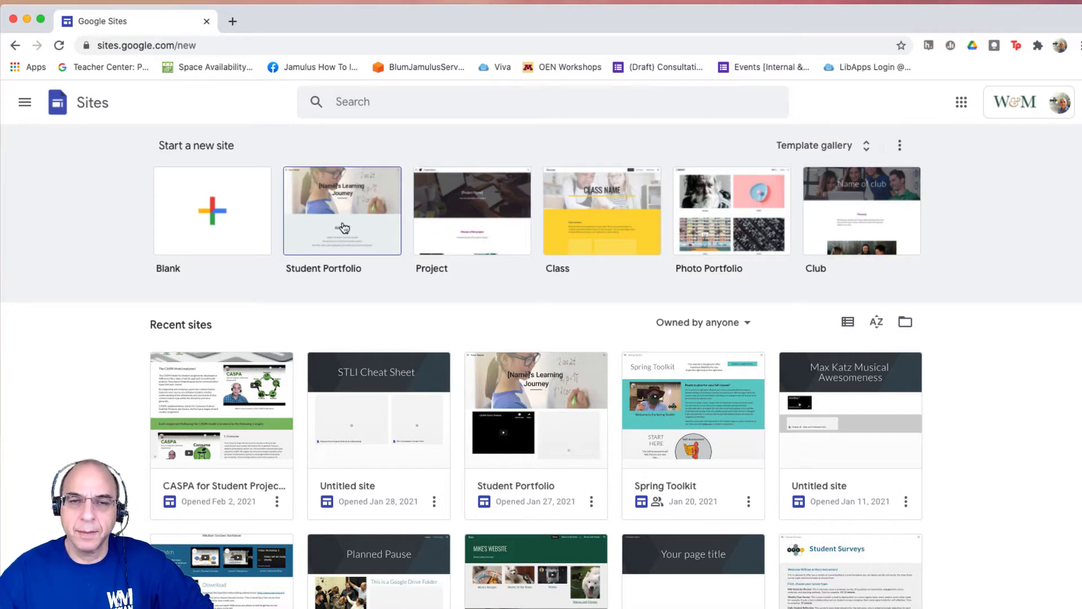
click(214, 211)
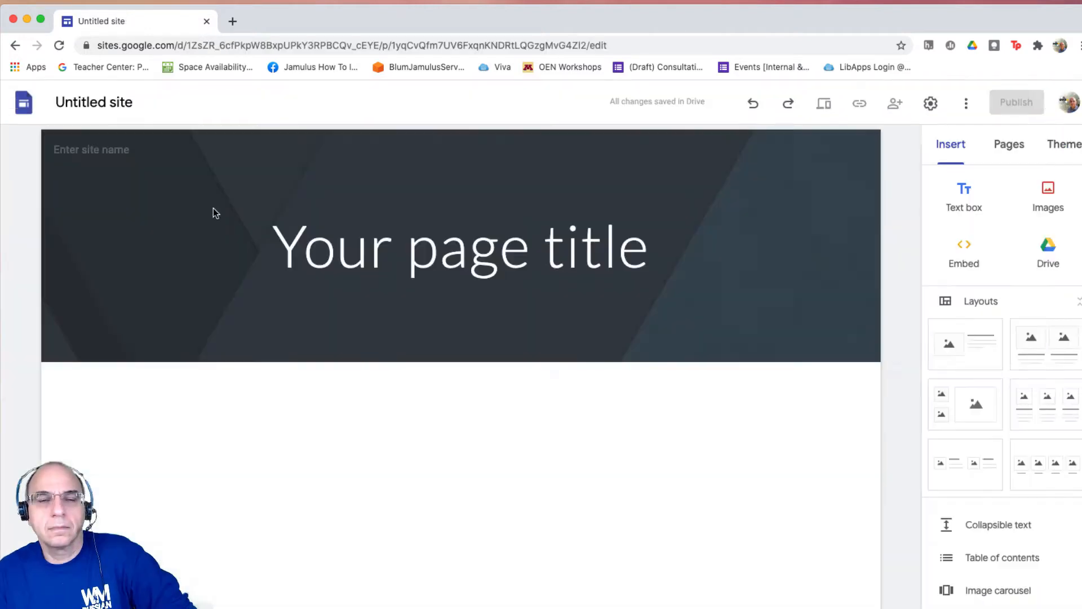
click(215, 214)
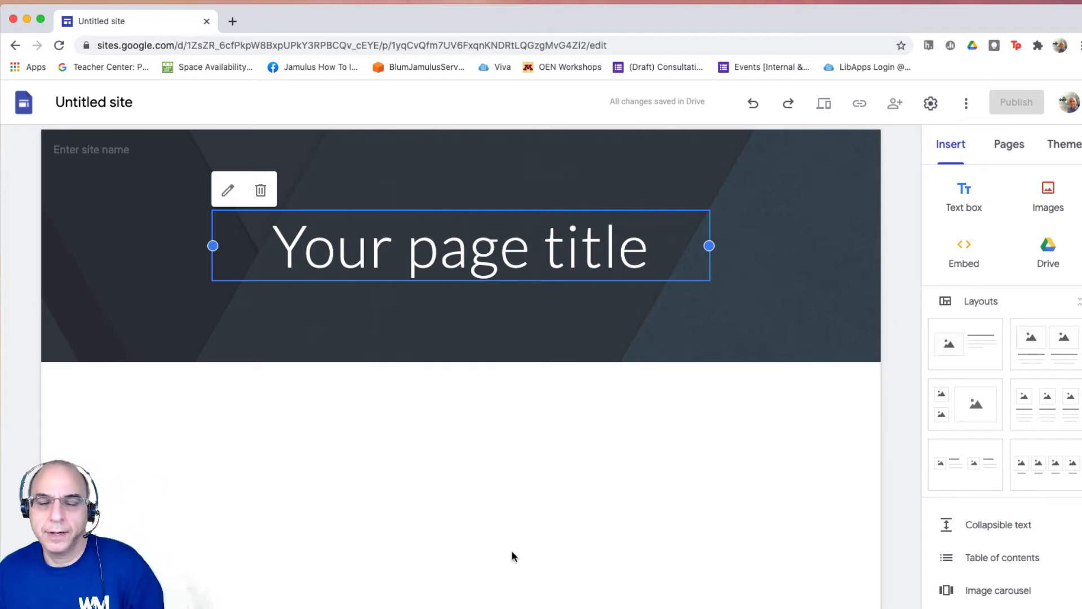
mouse_move(469, 323)
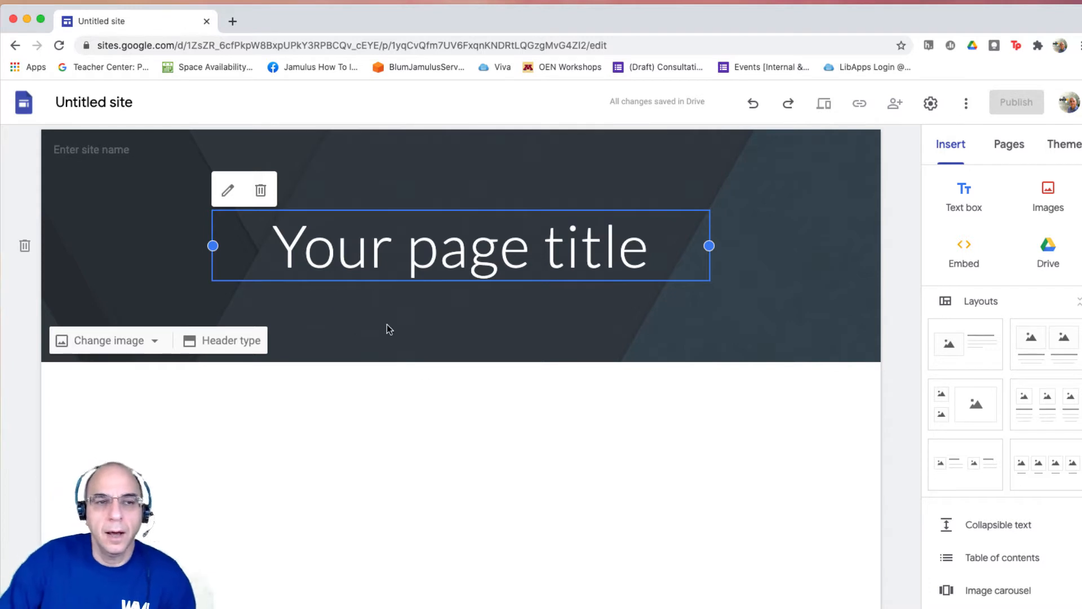
Name the site file with the owner's first name in possessive form plus "New Google Site", and fill in the header's site name to match.
click(91, 101)
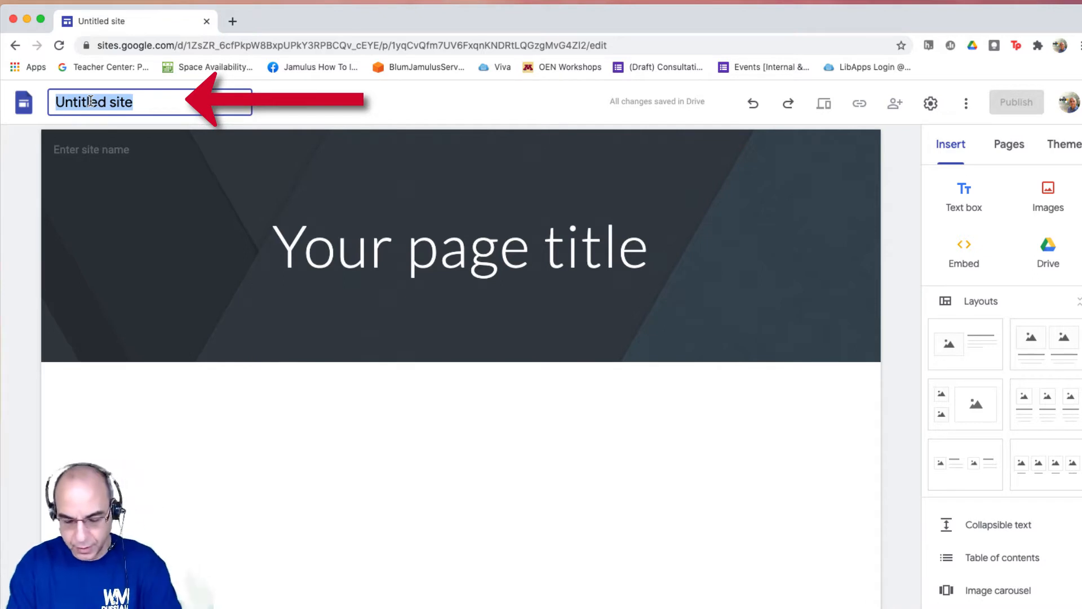
text(Mik)
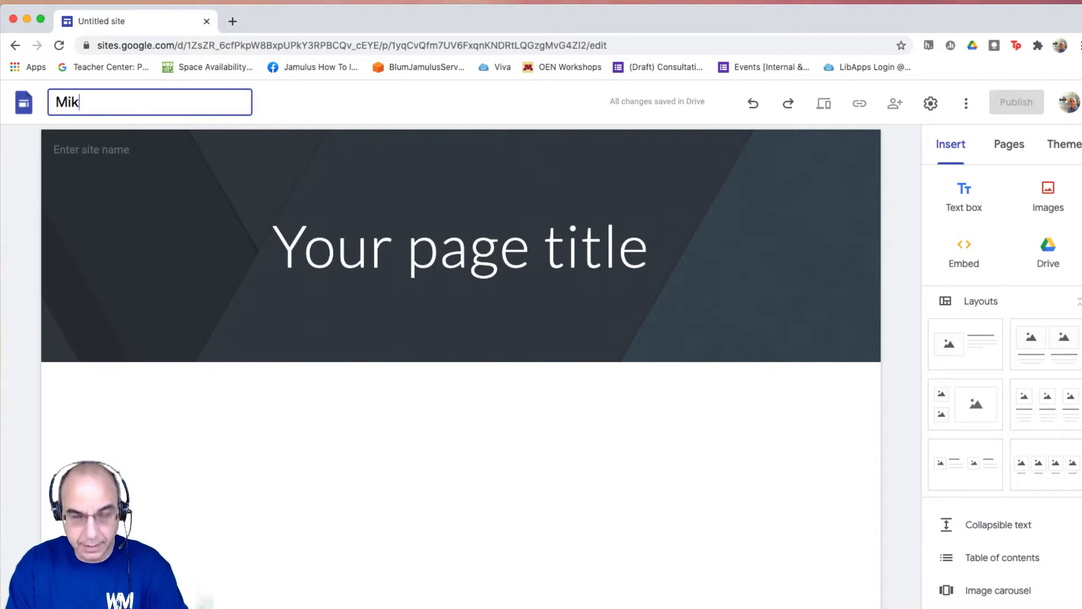
text(e's New)
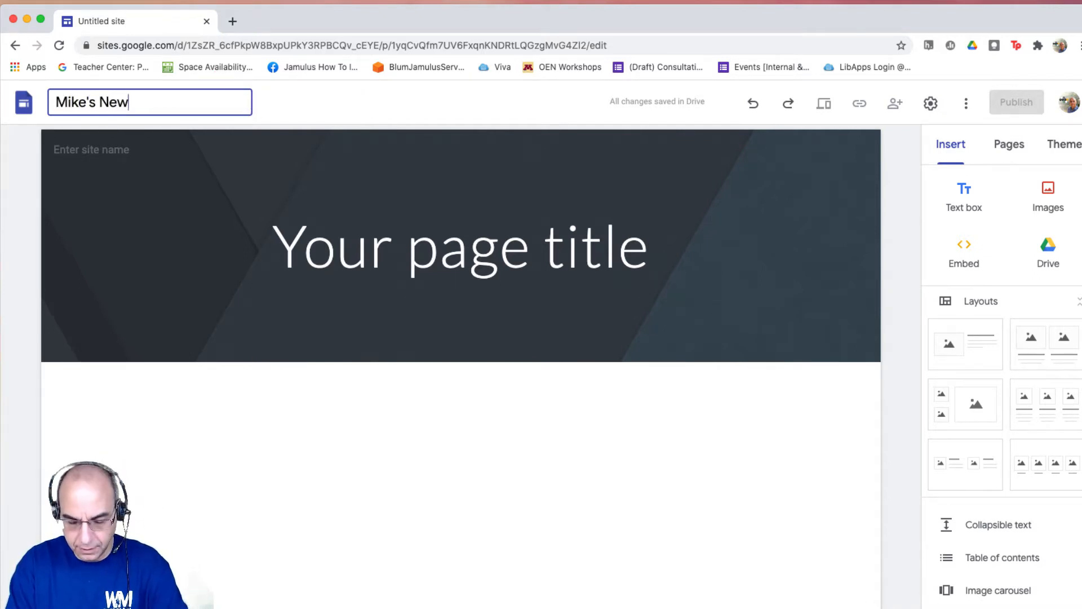
text( Google Site)
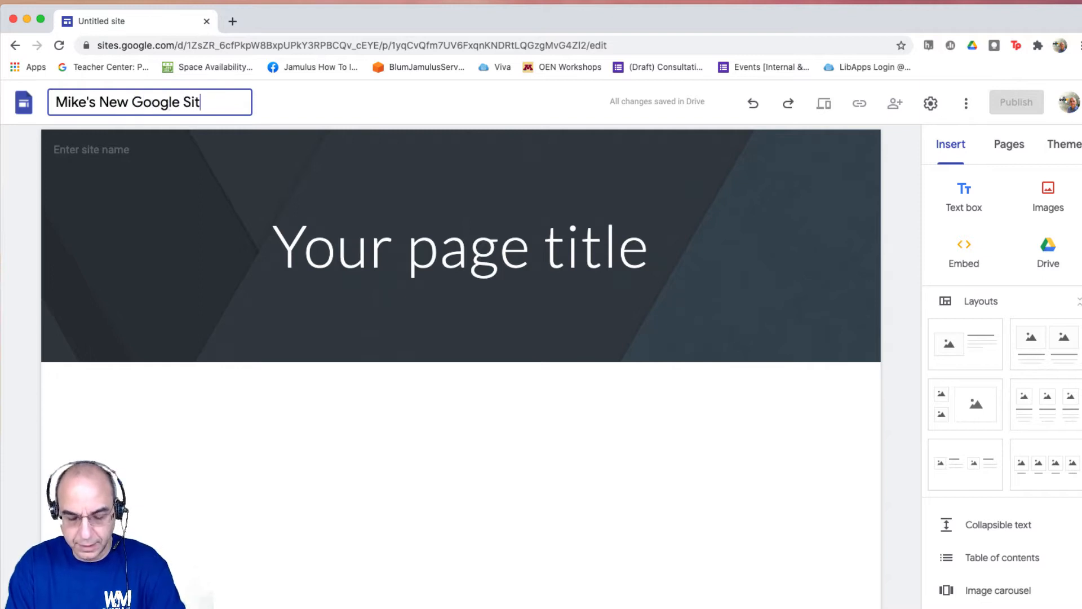
click(107, 146)
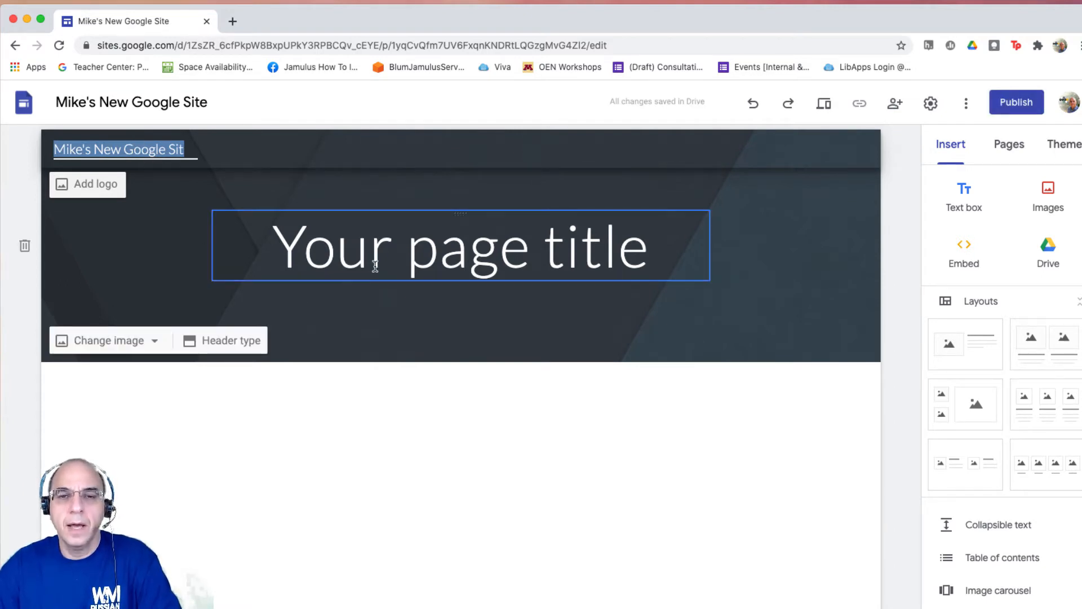
Replace the placeholder page title in the header with "Welcome".
click(375, 266)
triple_click(383, 255)
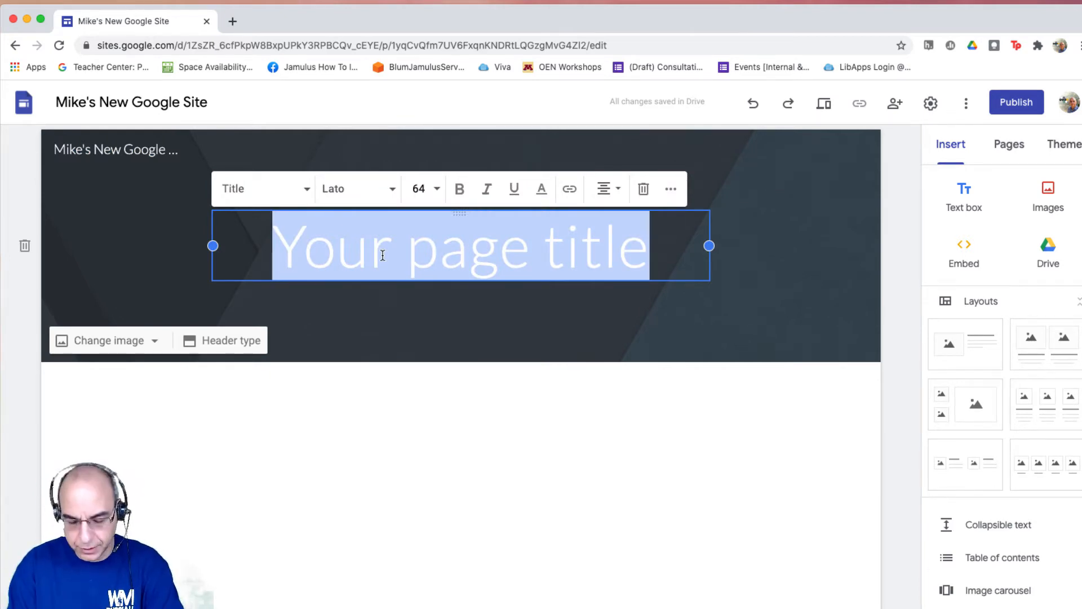
text(WElcome)
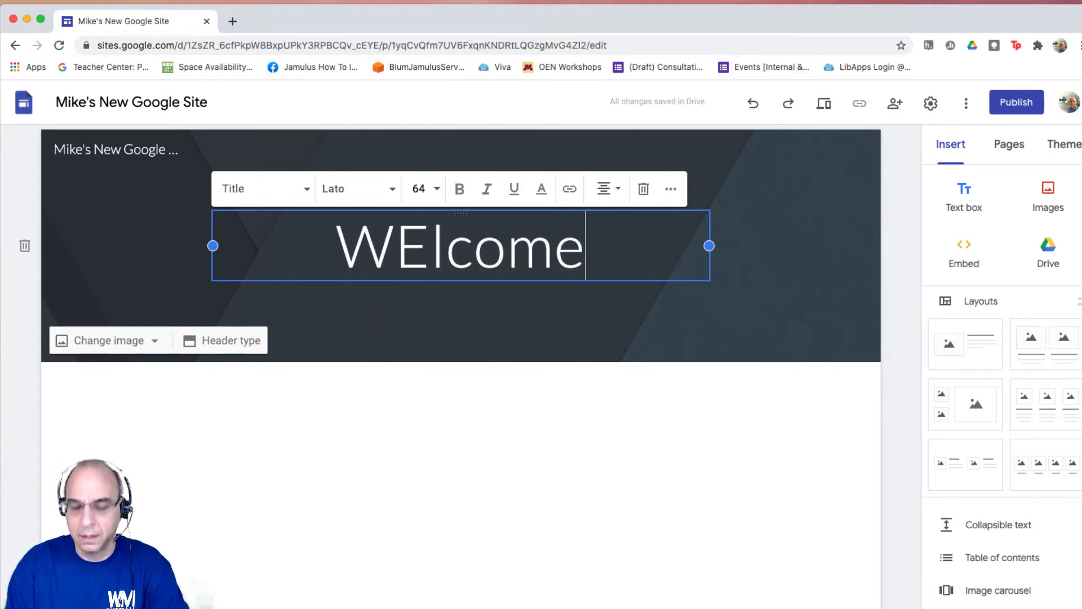
click(425, 250)
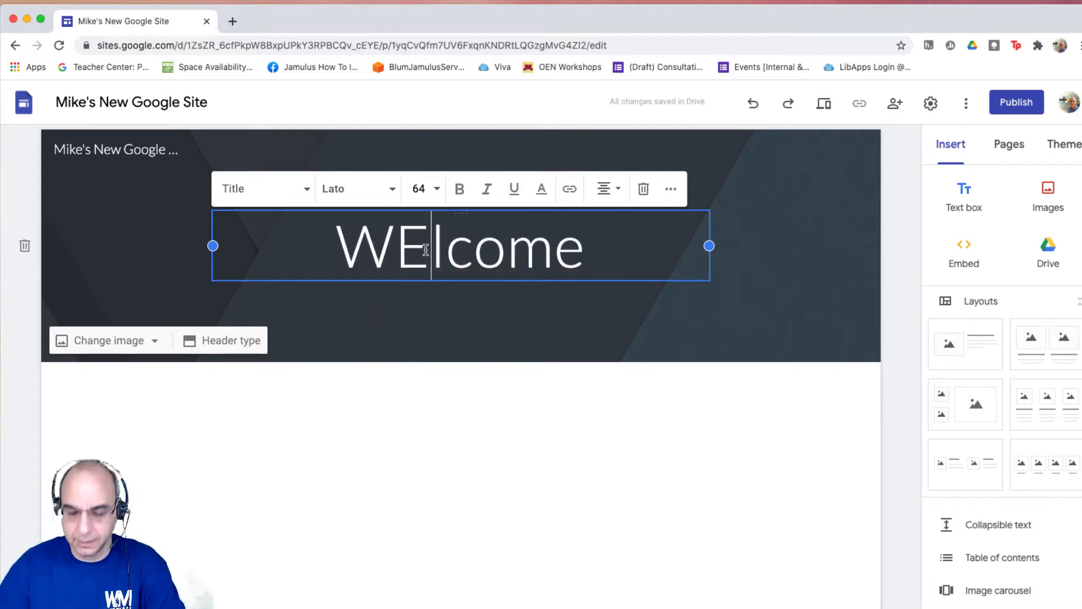
key(BackSpace)
text(e)
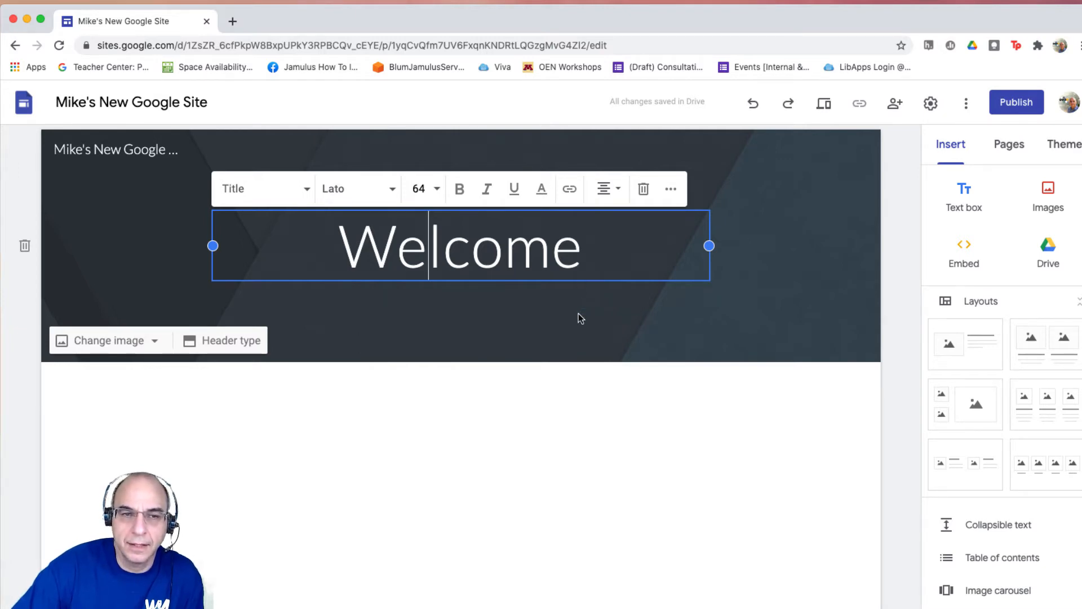
Try the Title only, Banner, Large banner and Cover header types, return to Banner, and look at the options for changing the header image.
click(388, 312)
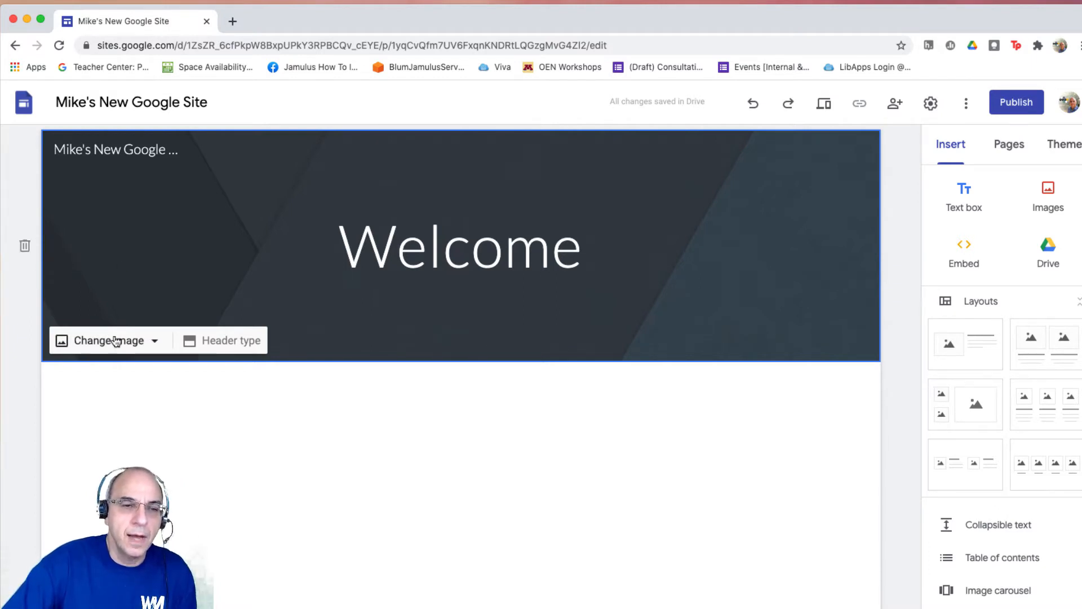
click(229, 344)
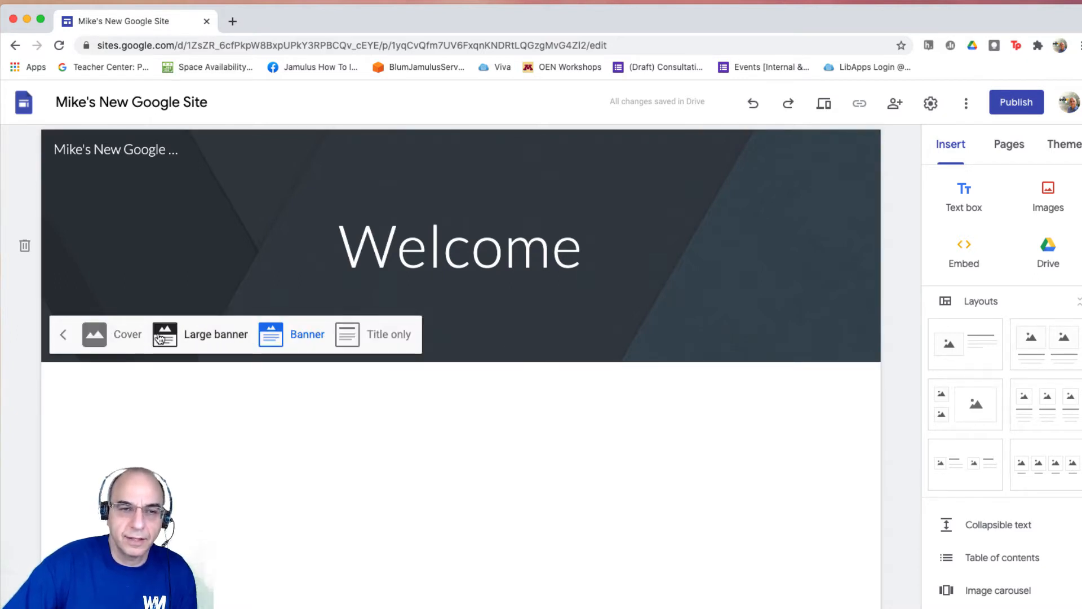
click(386, 337)
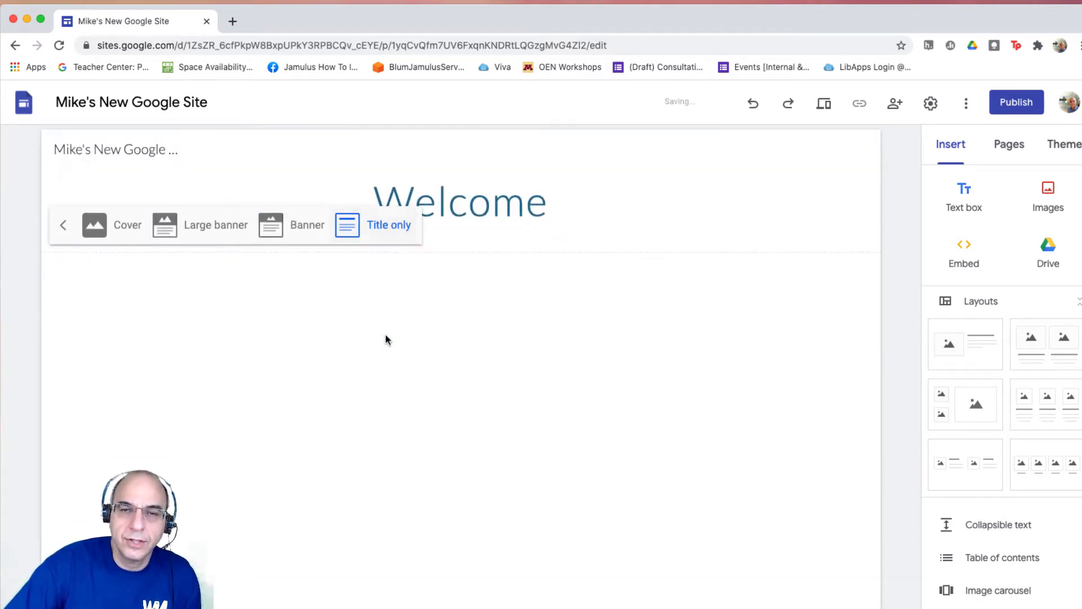
click(285, 226)
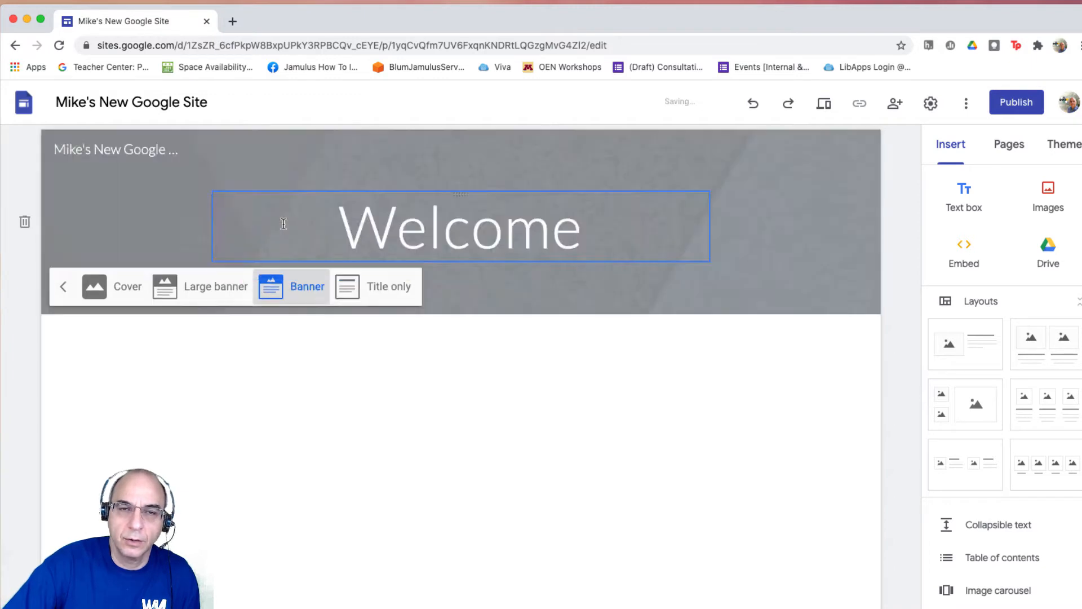
click(198, 344)
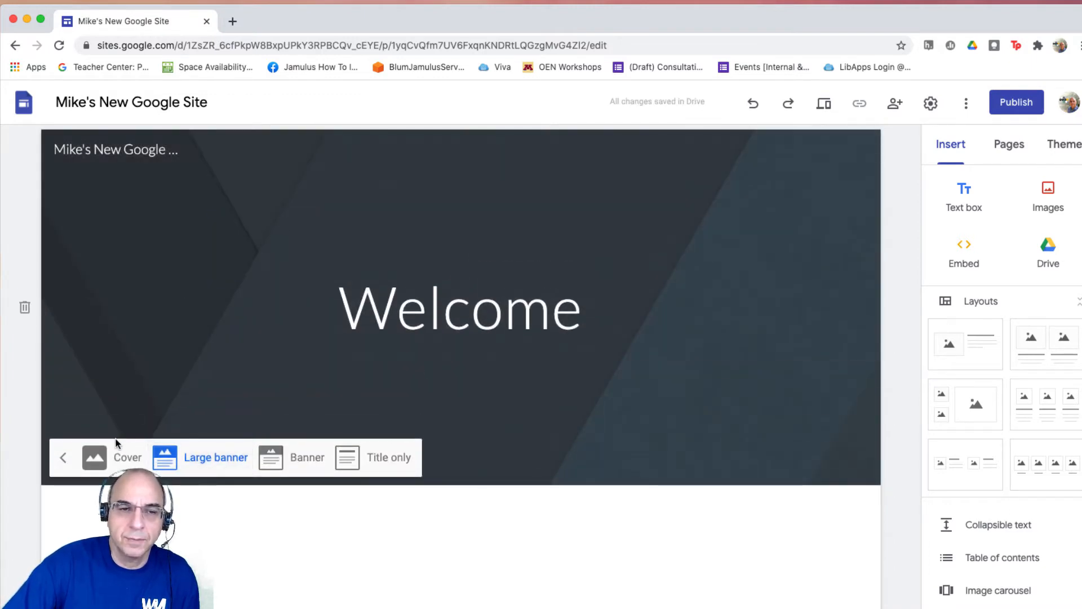
click(120, 459)
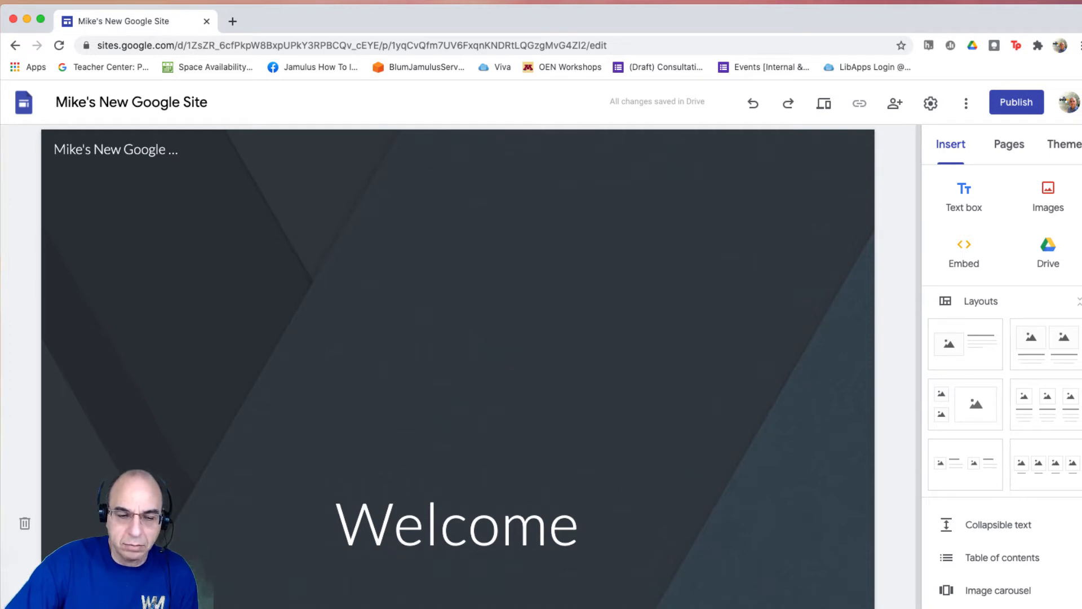
click(299, 608)
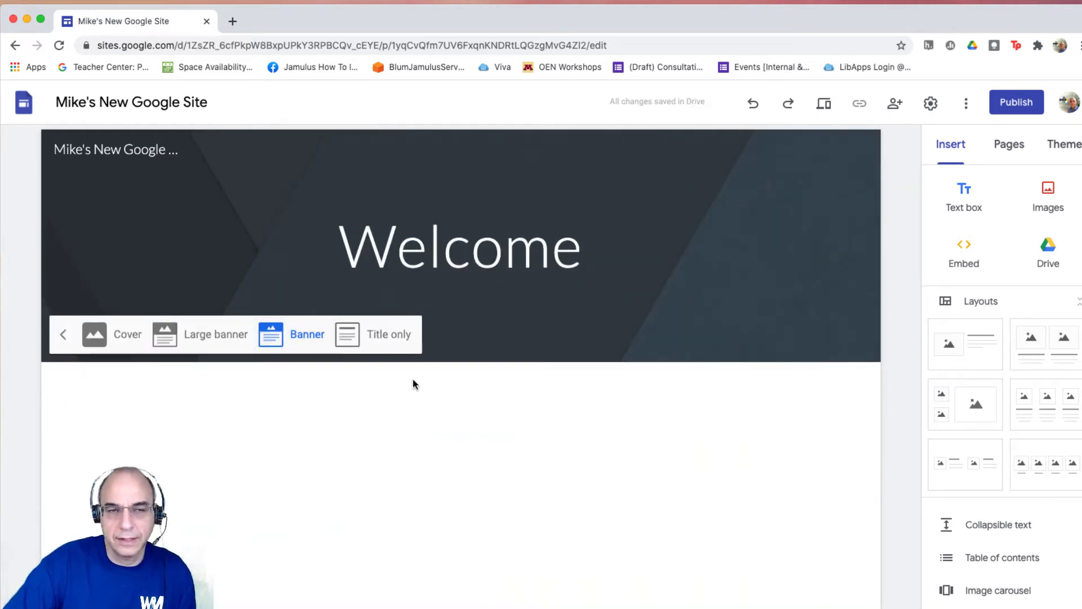
click(62, 339)
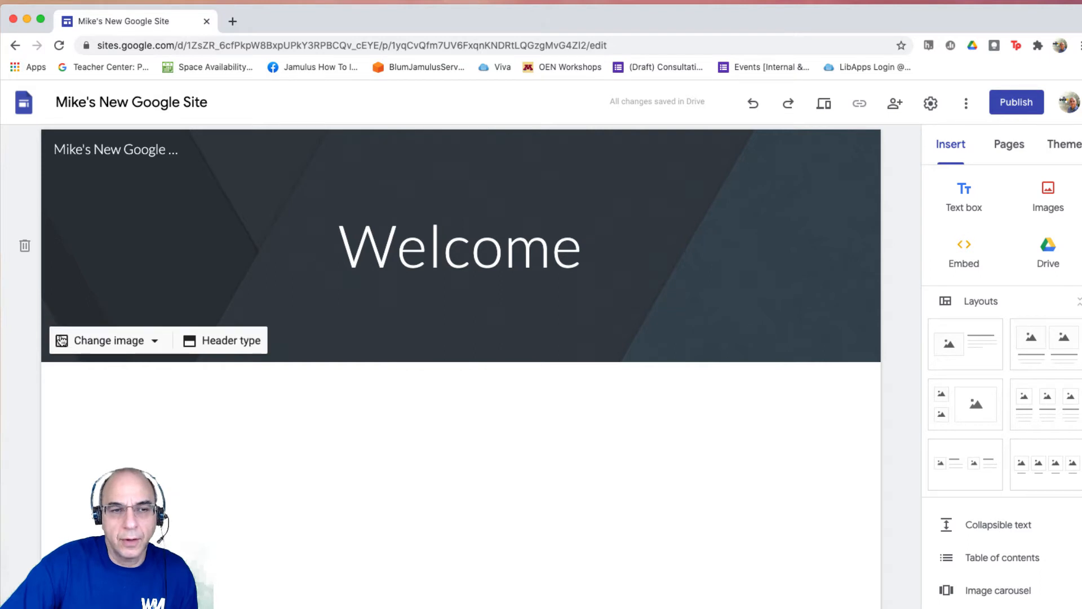
click(156, 342)
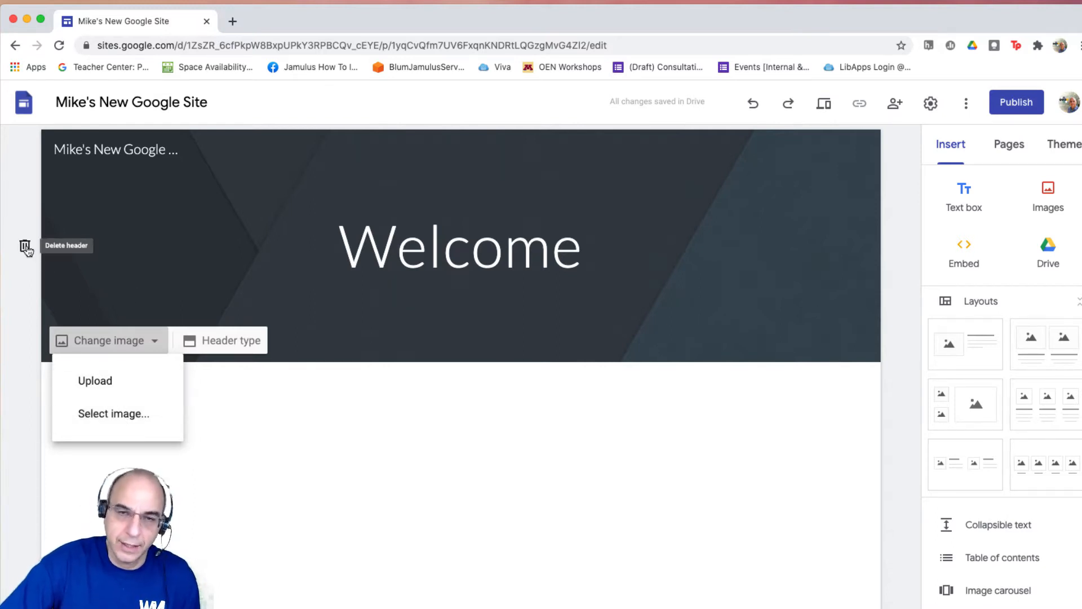
click(462, 317)
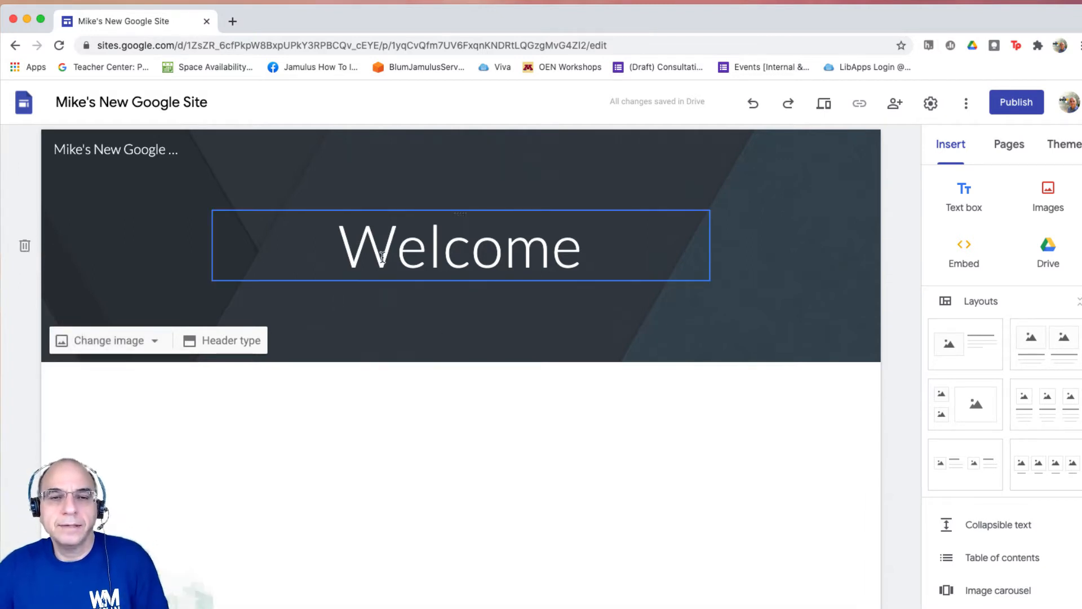
Try the Heading, Subheading, Small and Normal text styles on the "Welcome" title and restore the Title style.
click(383, 257)
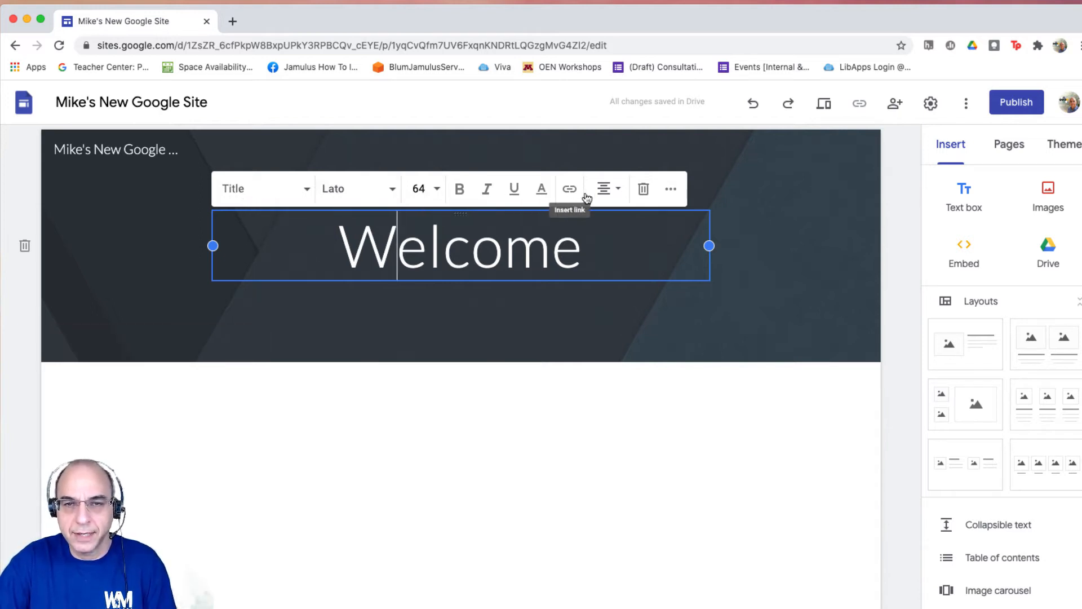
click(303, 194)
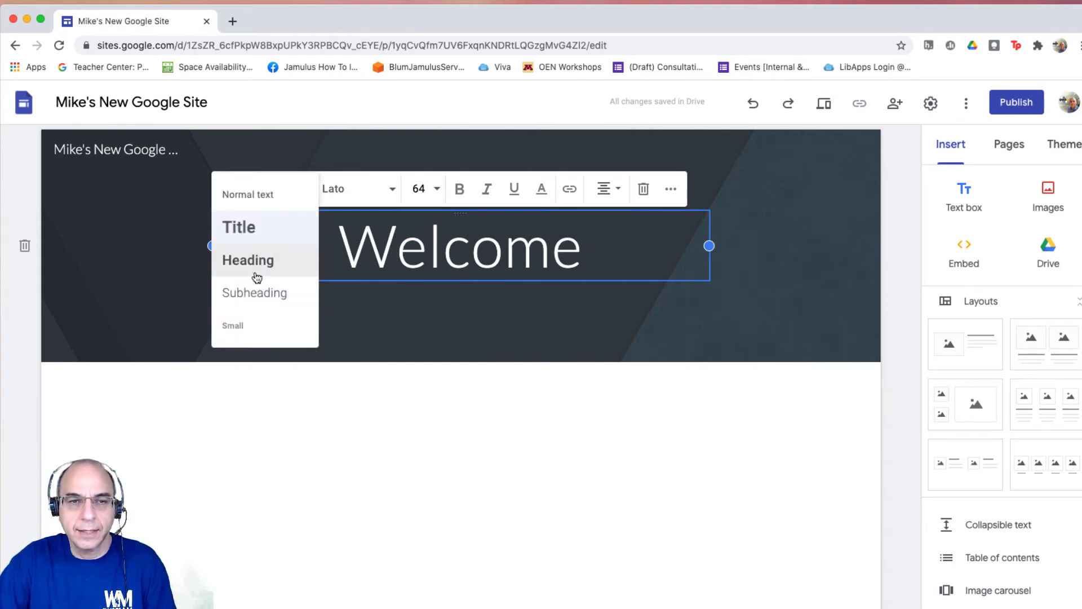
click(253, 266)
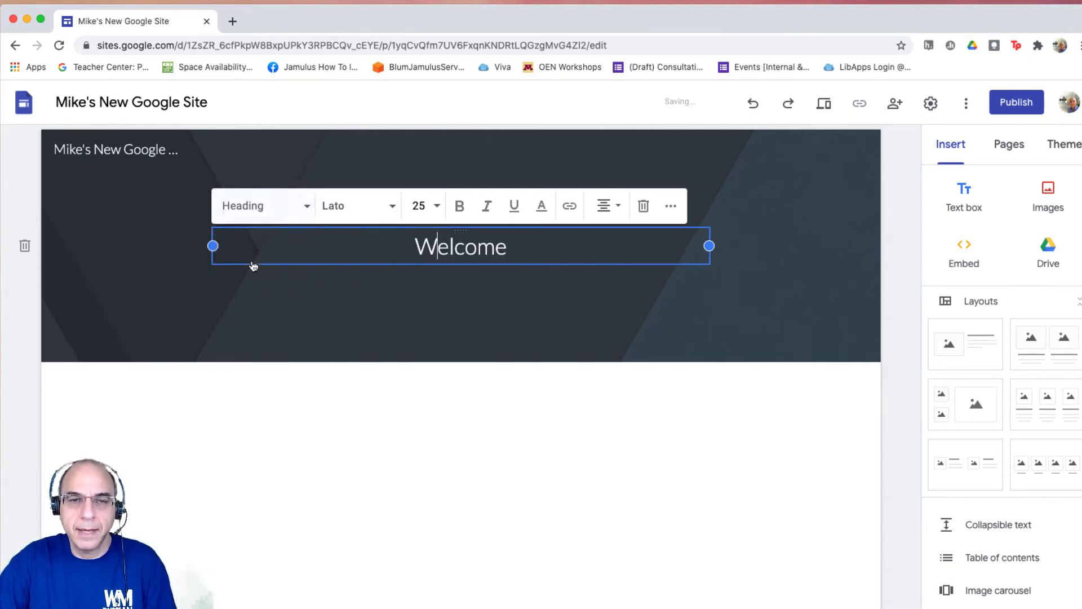
click(306, 213)
click(258, 309)
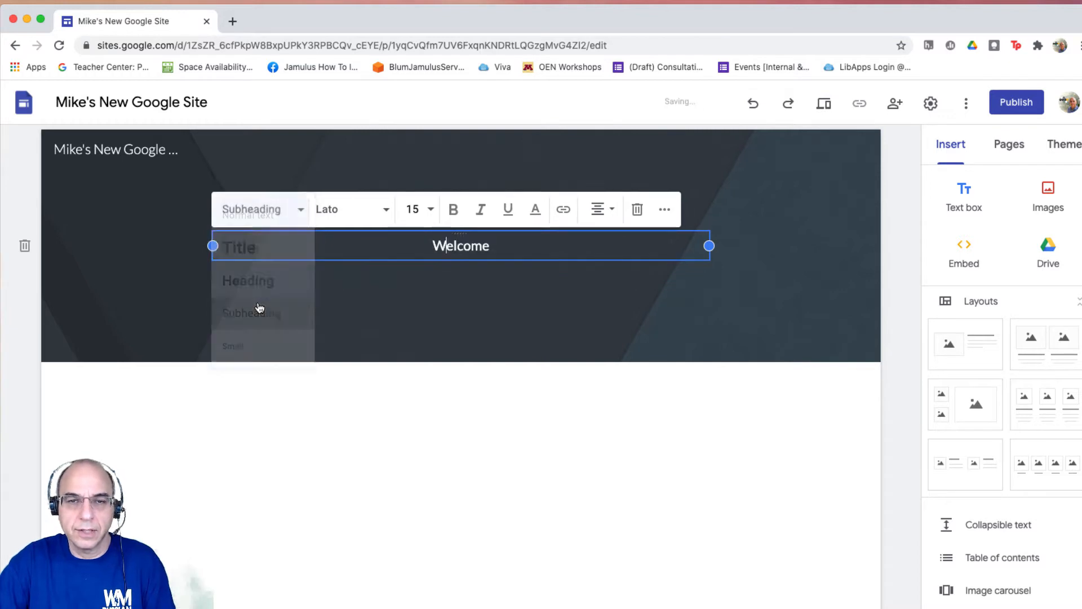
click(299, 211)
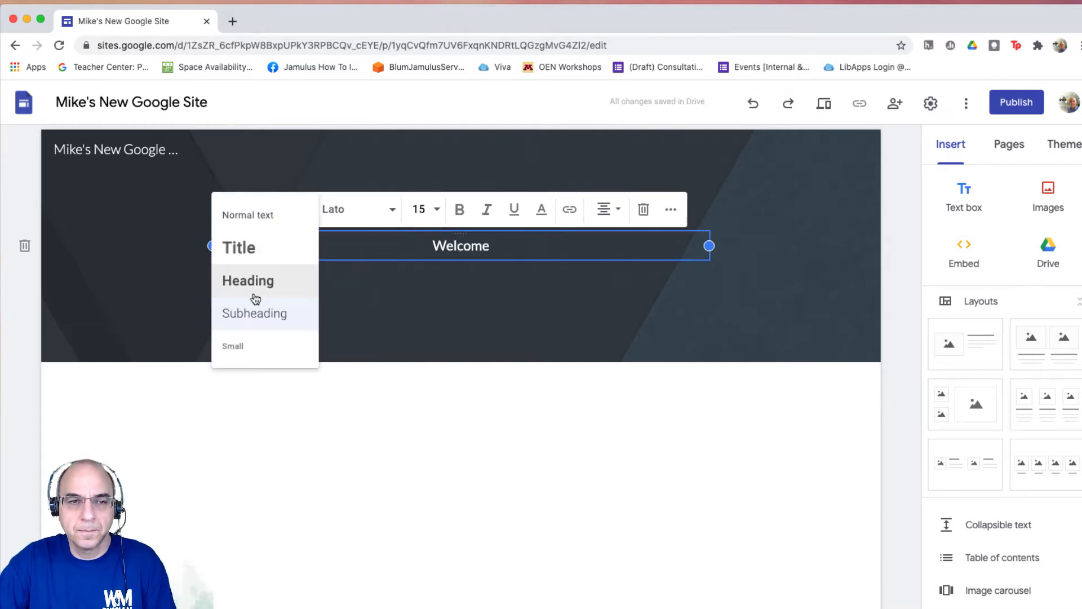
click(238, 346)
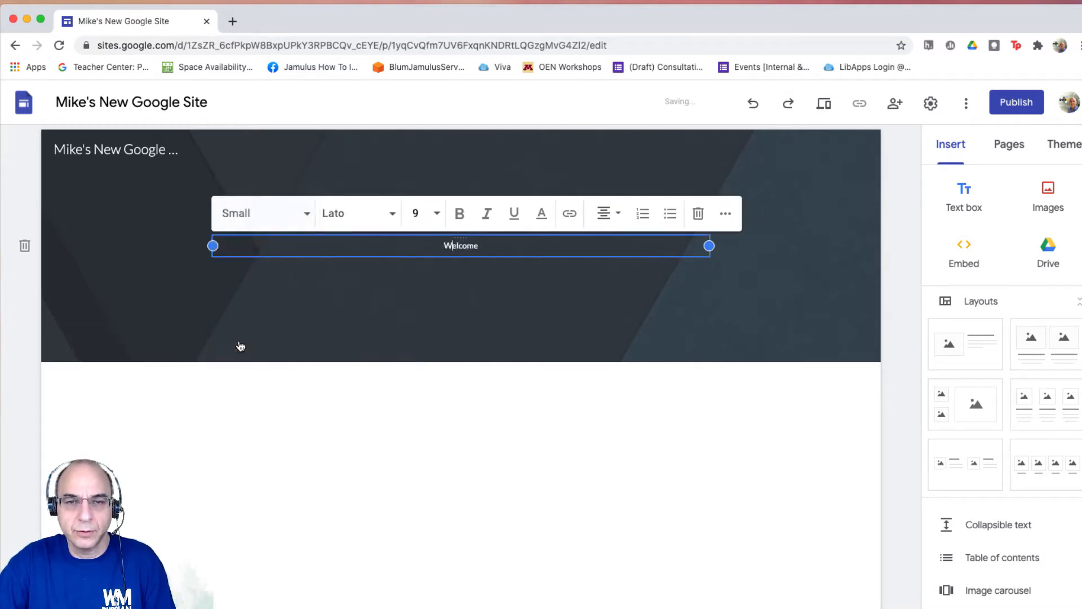
click(305, 218)
click(250, 224)
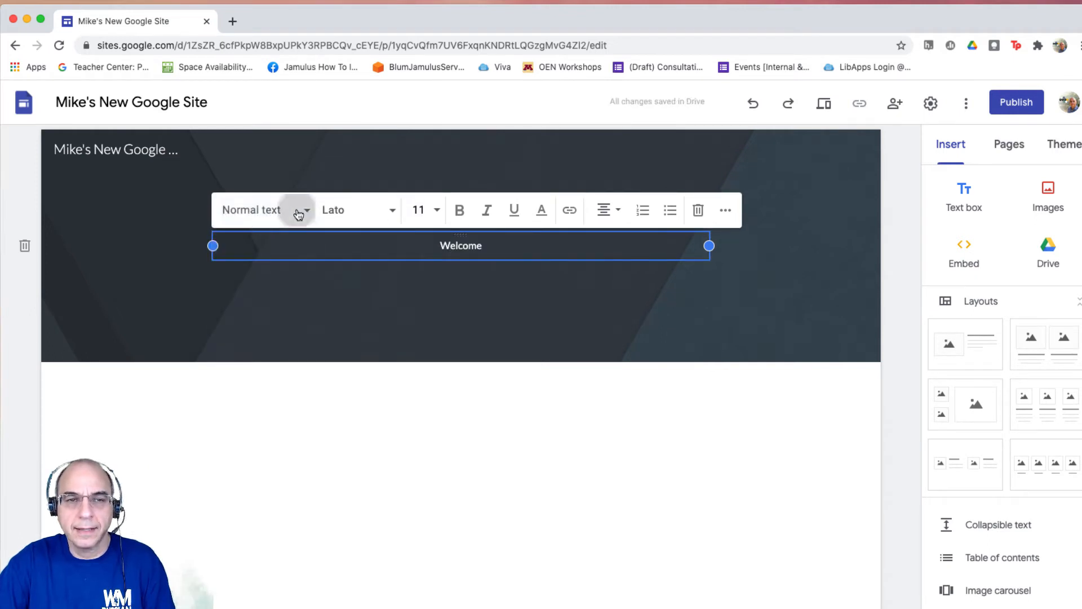
click(299, 212)
click(257, 249)
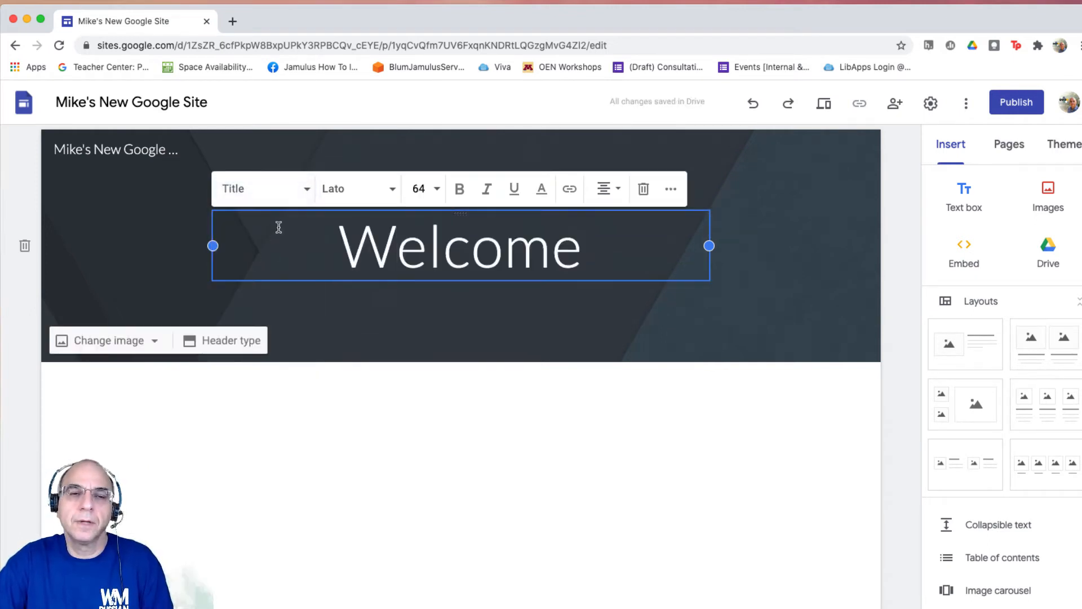
Change the font of the "Welcome" title in the header to Gloria Hallelujah.
click(394, 193)
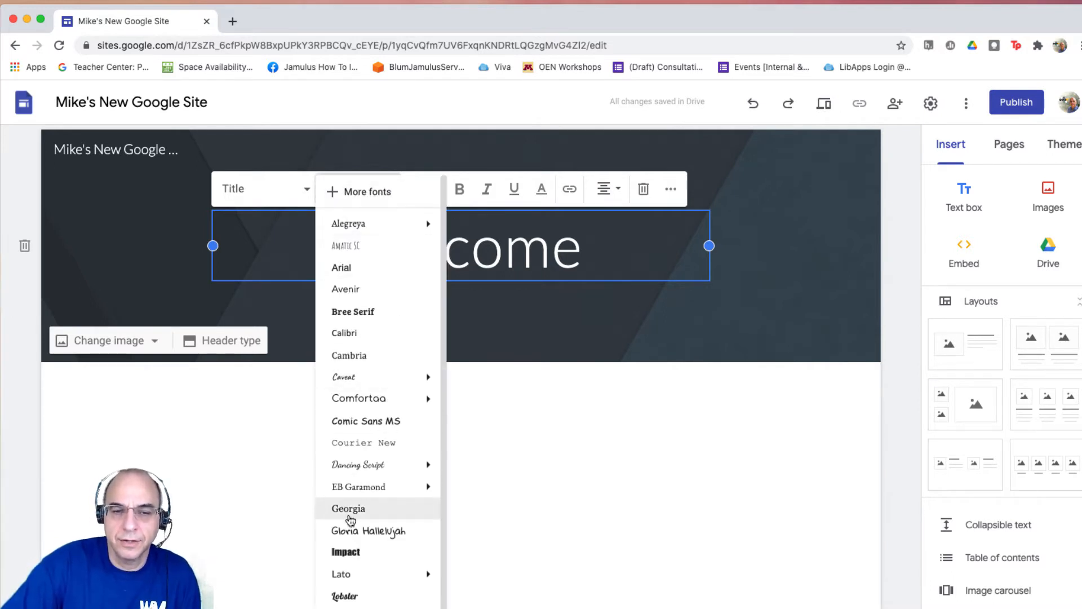
click(349, 530)
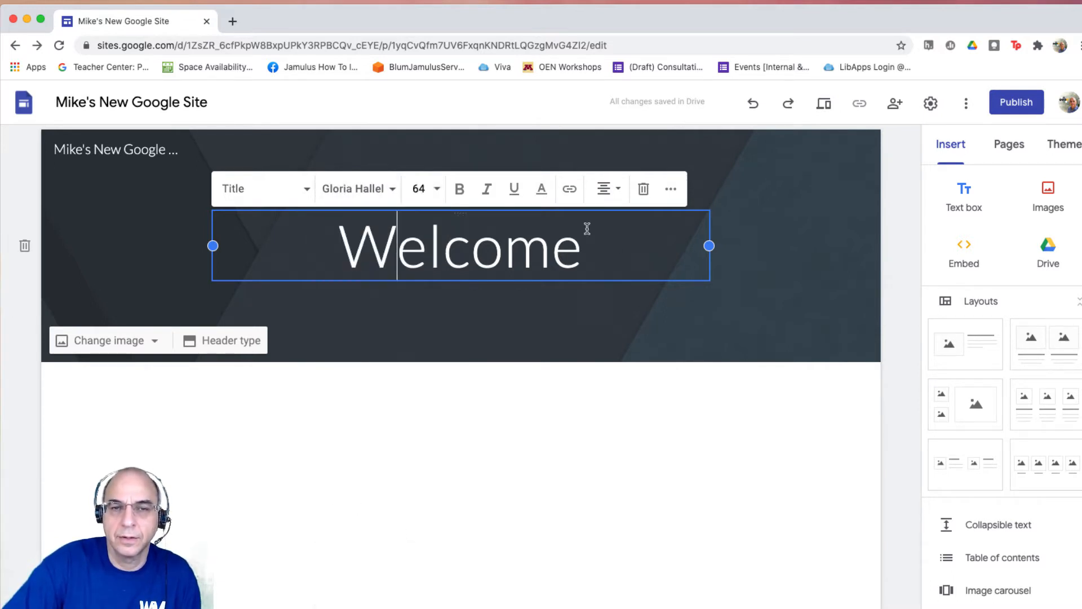
drag(575, 246, 295, 242)
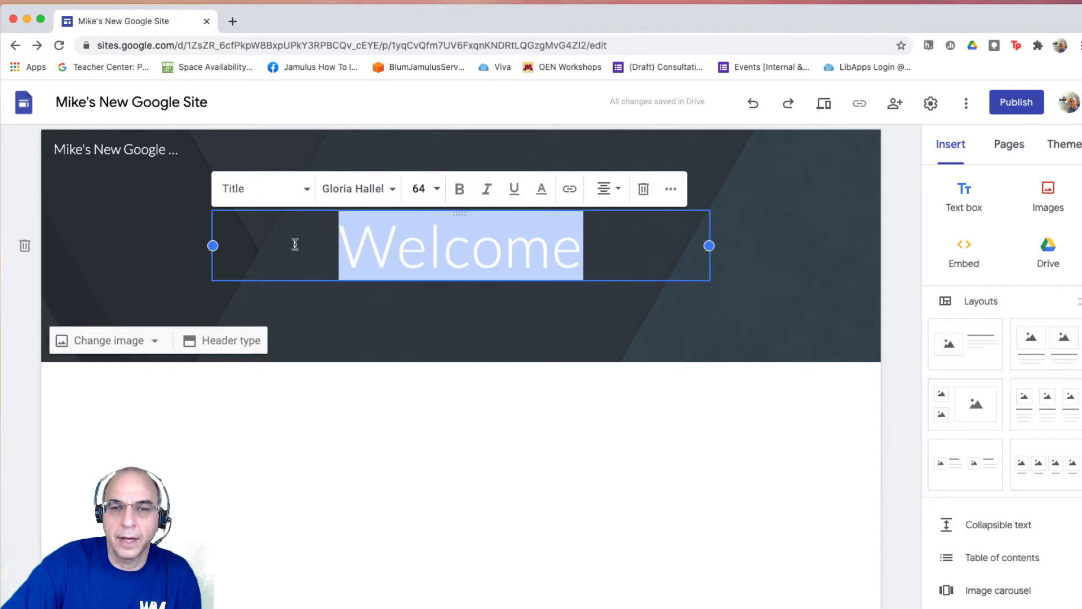
click(395, 189)
click(393, 189)
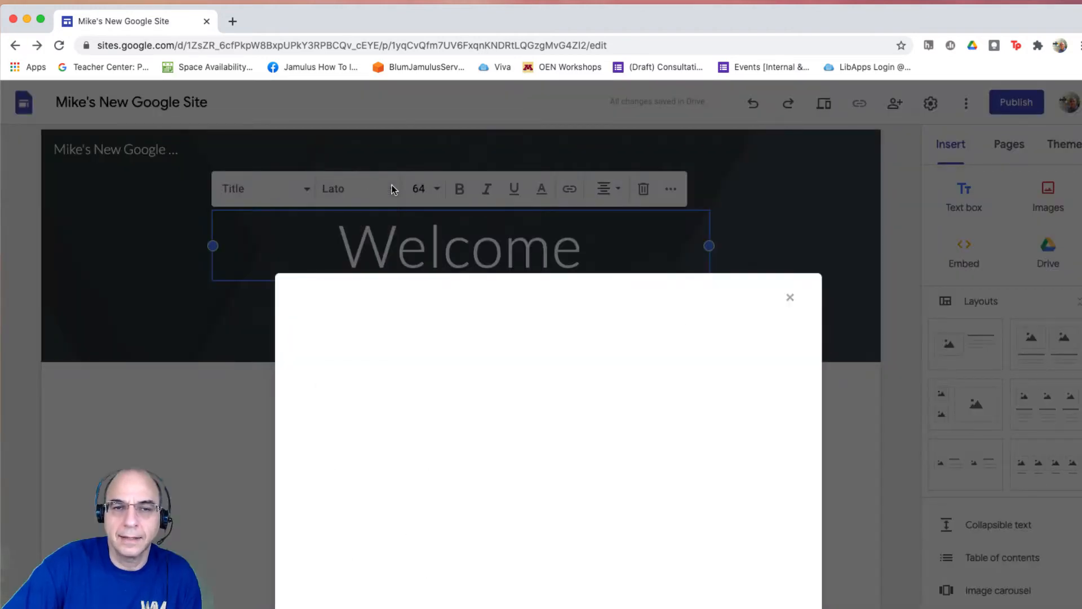
click(810, 294)
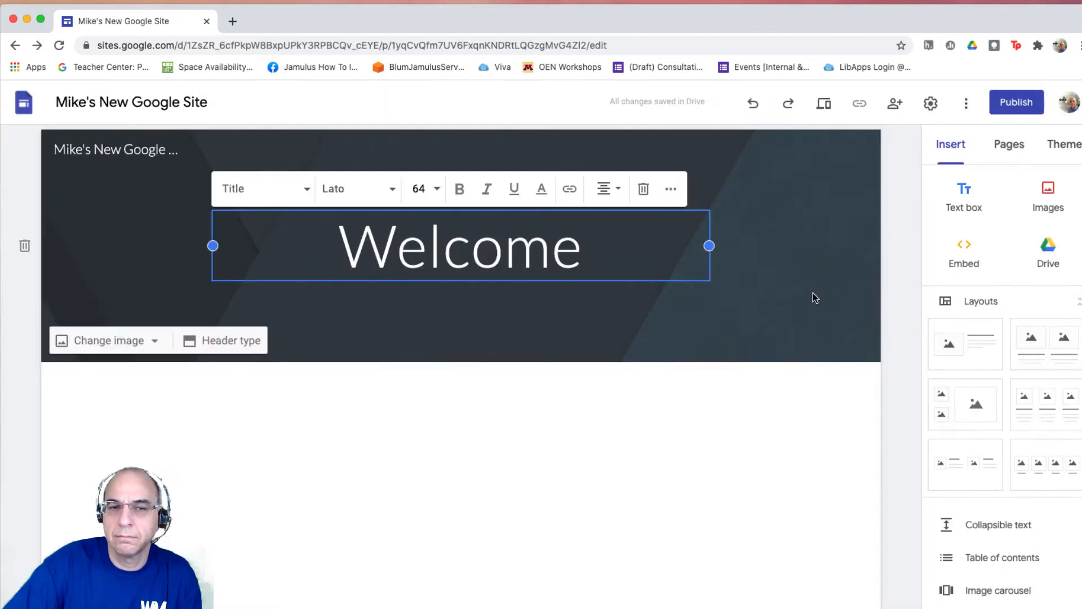
click(395, 192)
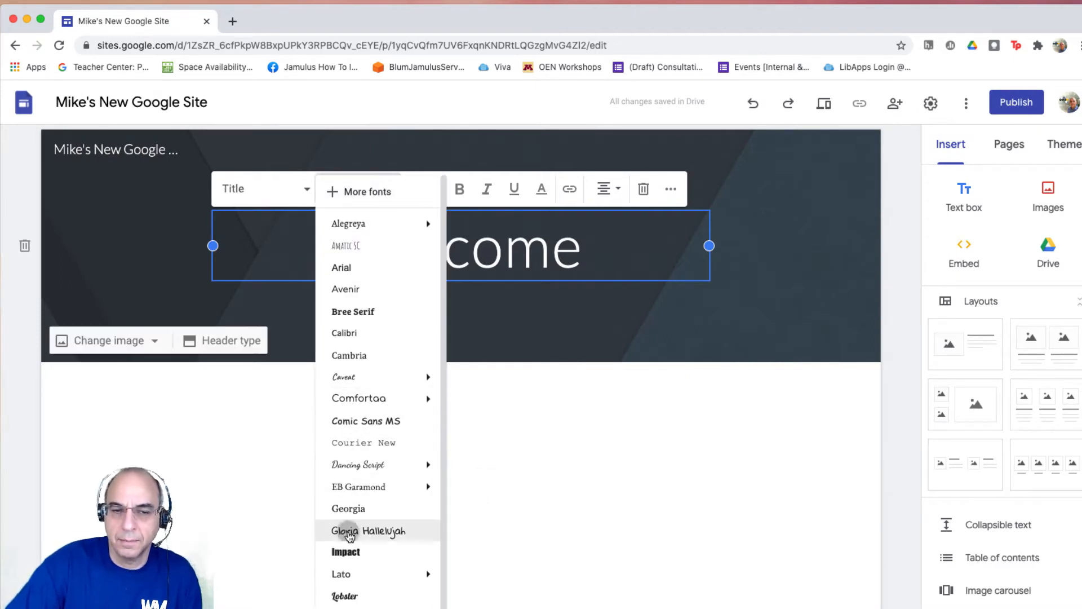
click(346, 532)
click(662, 257)
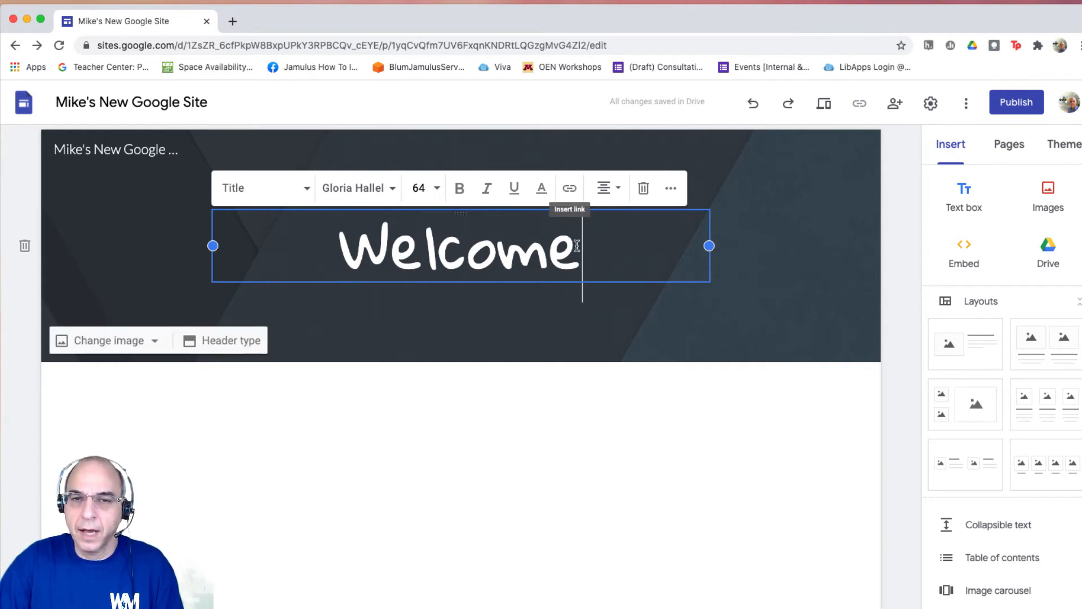
Look at the link settings for the "Welcome" title and its additional formatting options, applying none of them.
drag(577, 246, 338, 248)
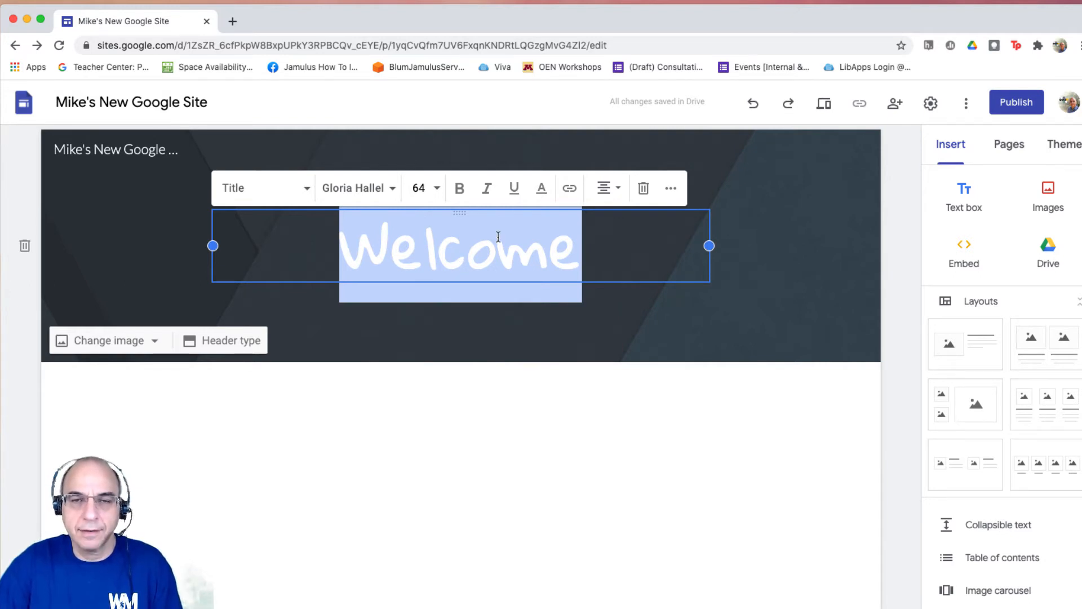
click(570, 190)
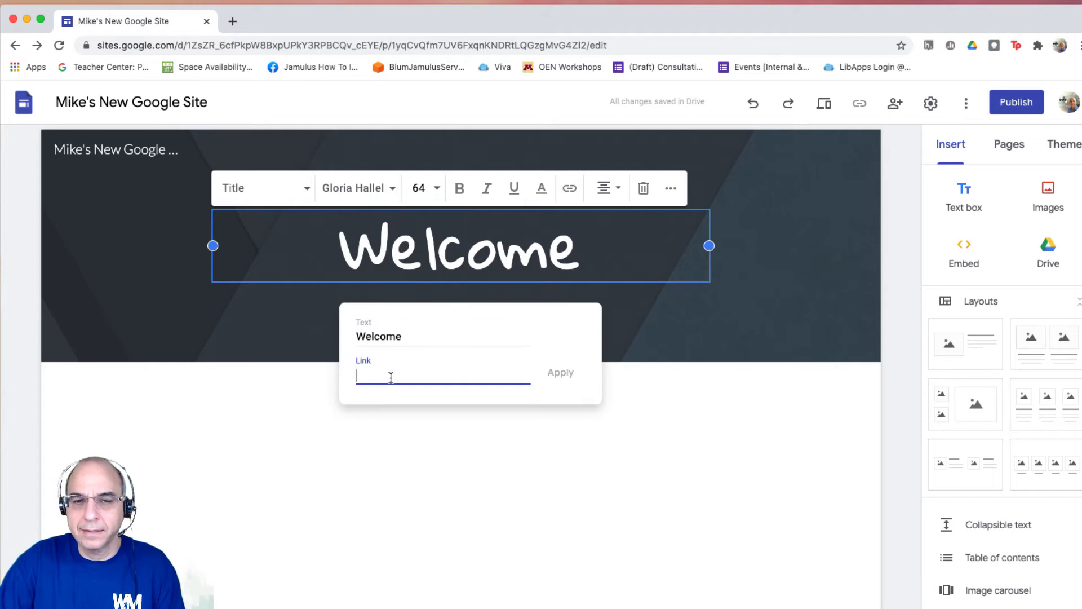
click(648, 246)
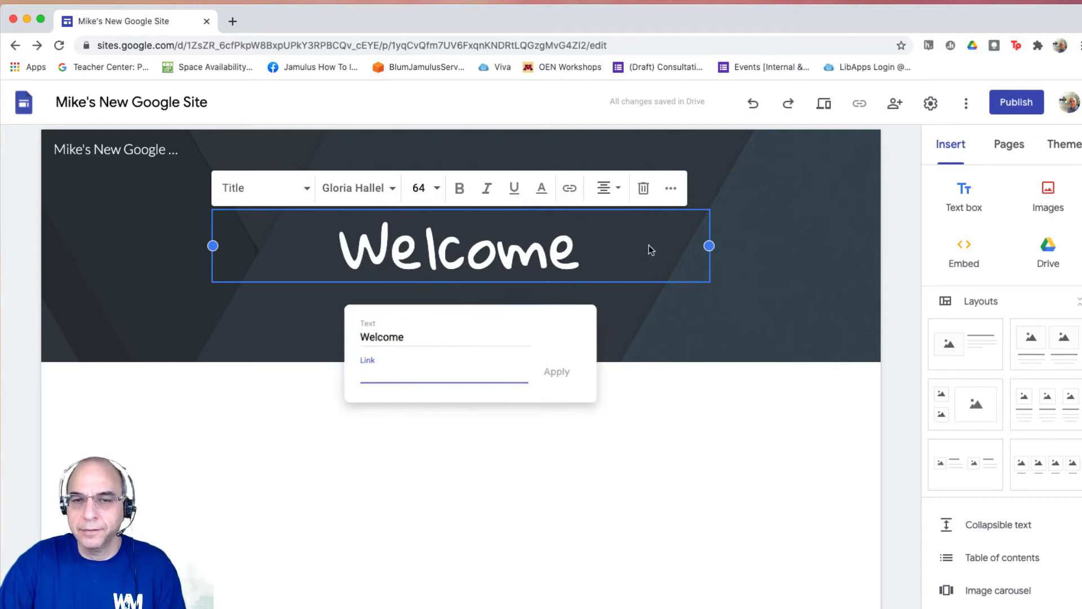
click(599, 260)
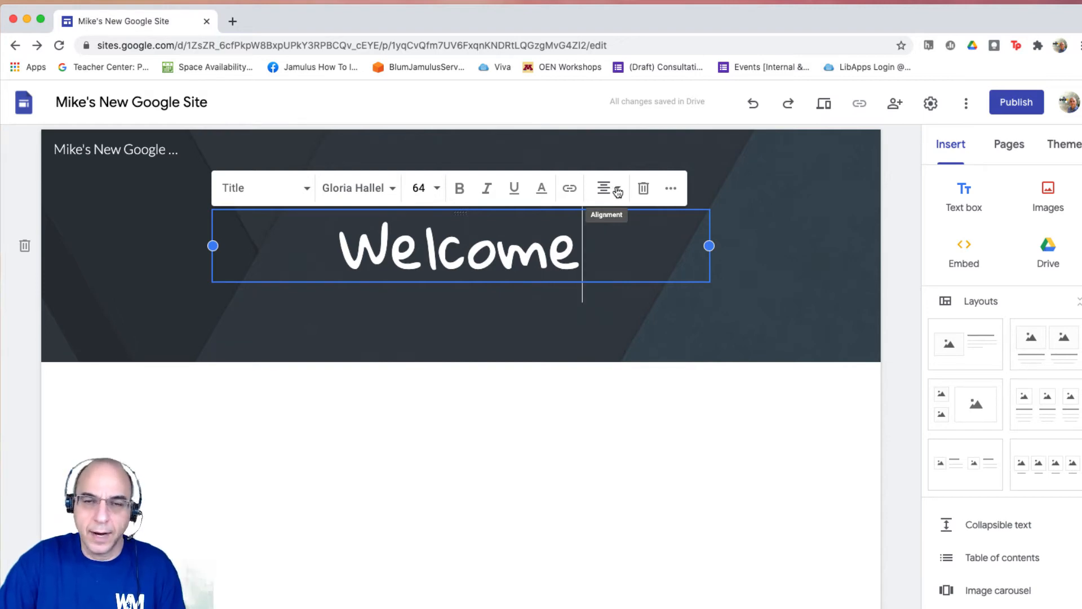
click(671, 188)
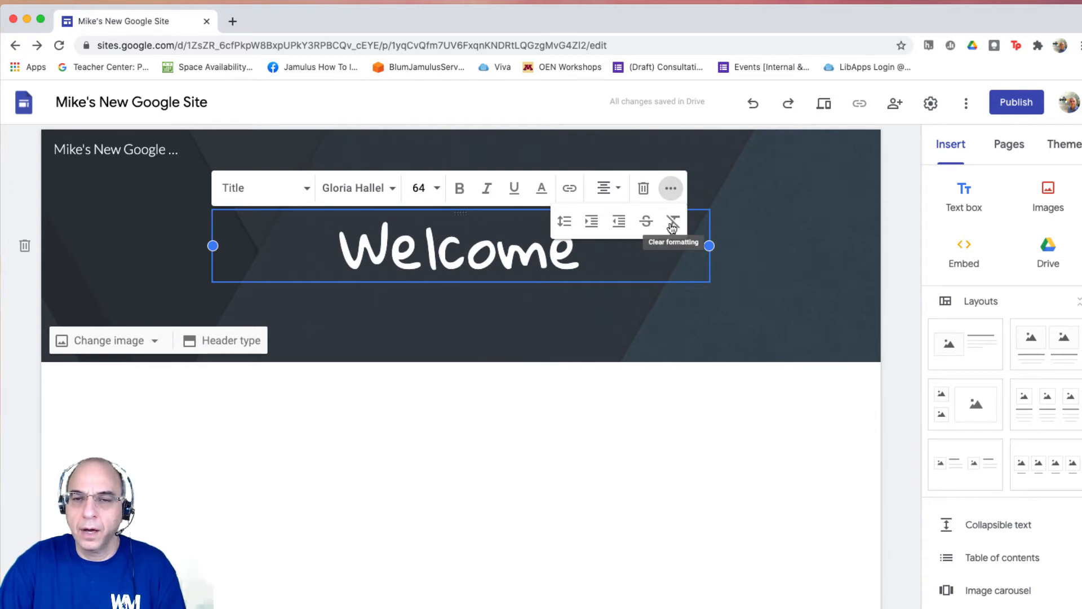
click(772, 219)
Try wider and narrower widths for the title's text box, and resize it to span the left half of the header.
click(461, 263)
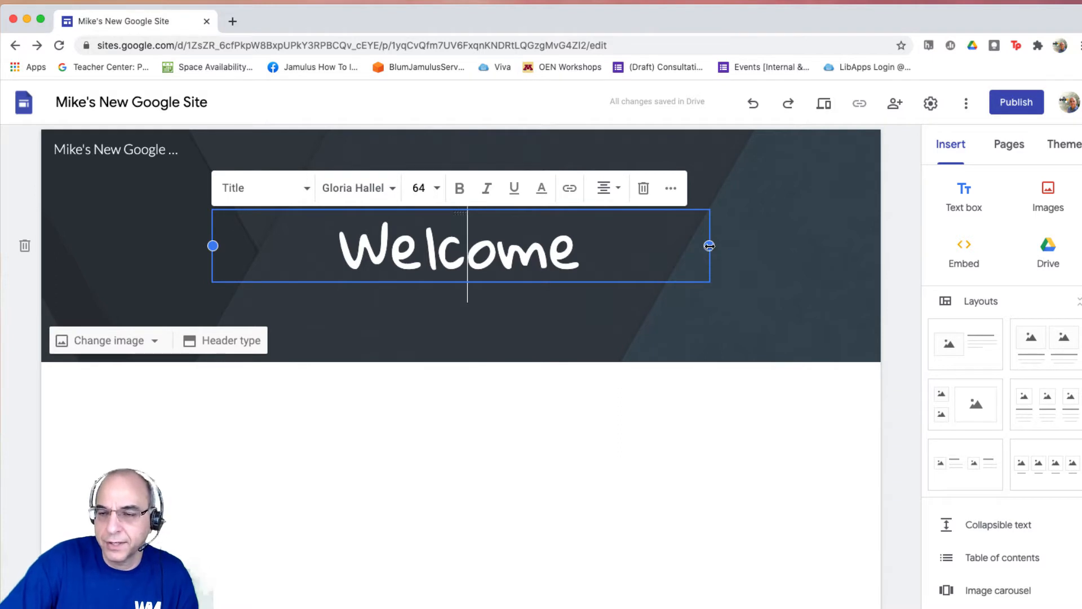
drag(710, 245, 839, 245)
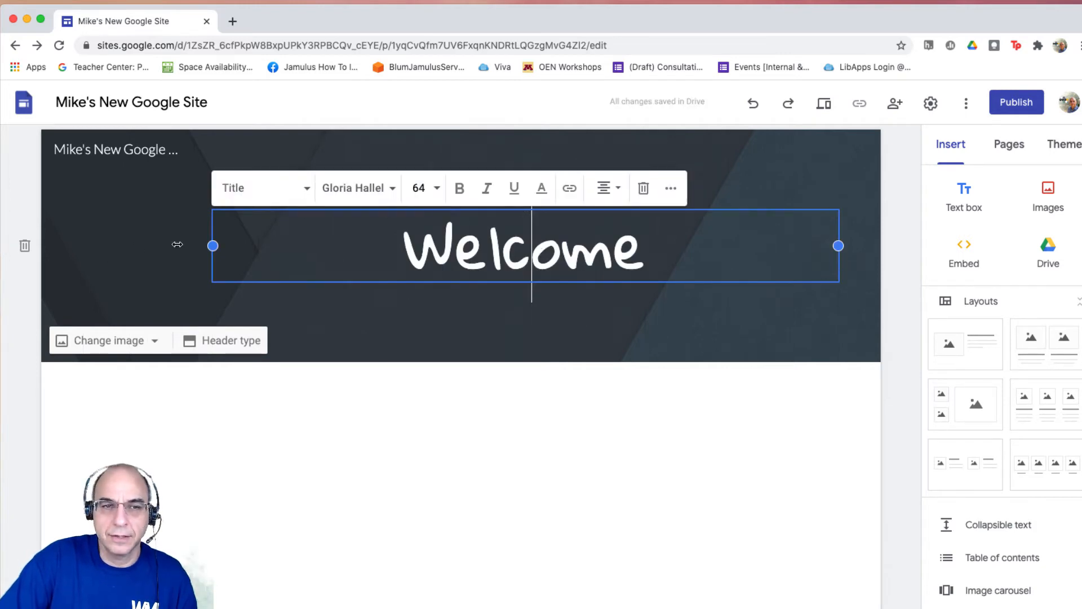
drag(213, 246, 471, 245)
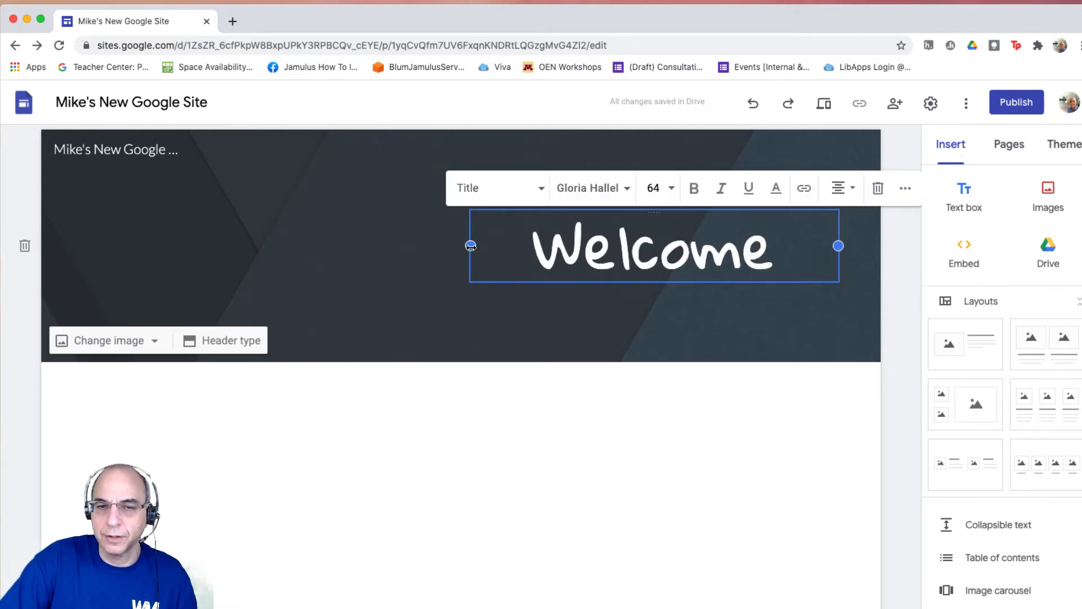
drag(471, 246, 84, 246)
drag(838, 245, 516, 253)
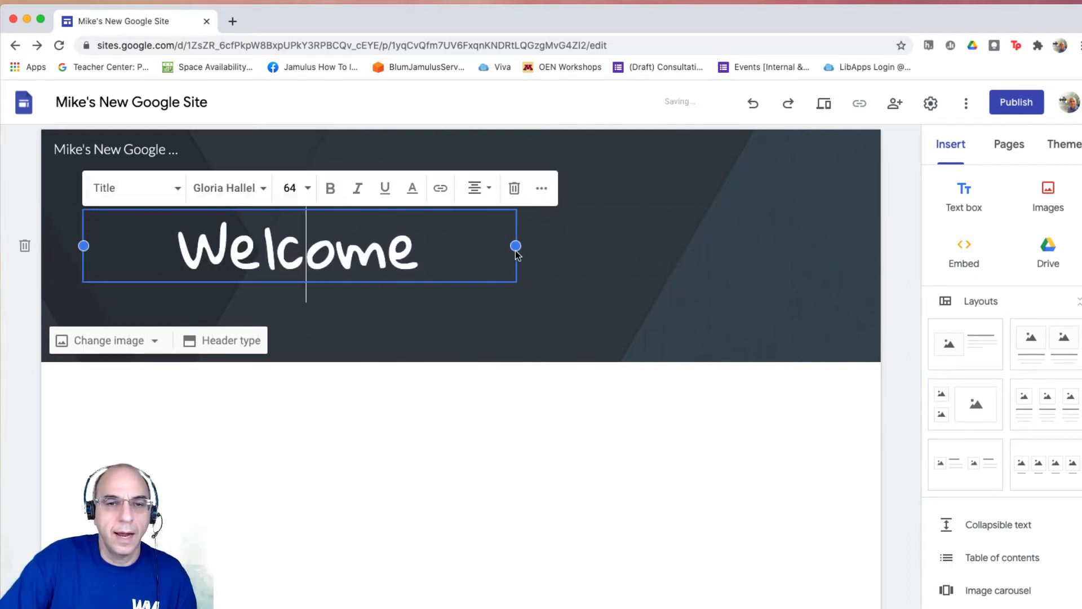
Align the "Welcome" title to the left within its text box and deselect it.
click(491, 192)
click(482, 194)
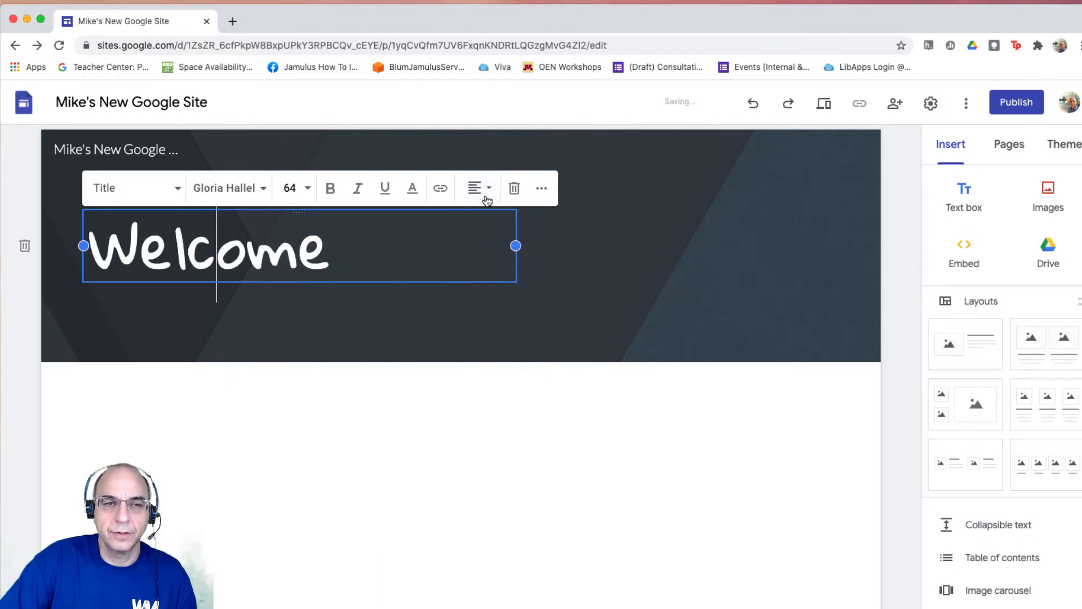
click(472, 408)
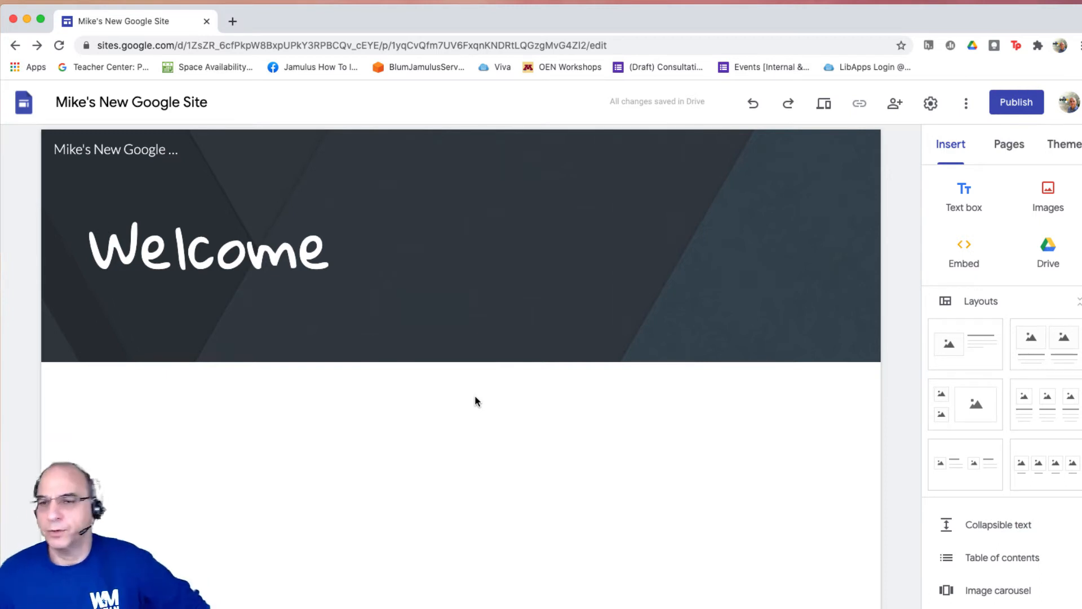
Insert a text box below the header and paste two lorem ipsum paragraphs starting with "Pellentesque lobortis rhoncus diam".
mouse_move(758, 231)
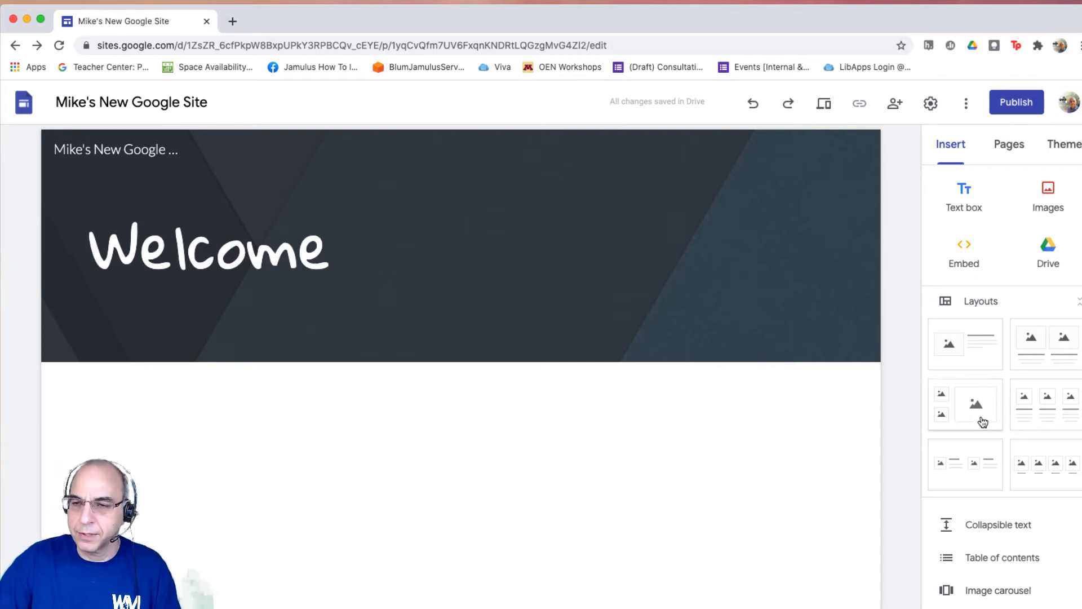
click(963, 194)
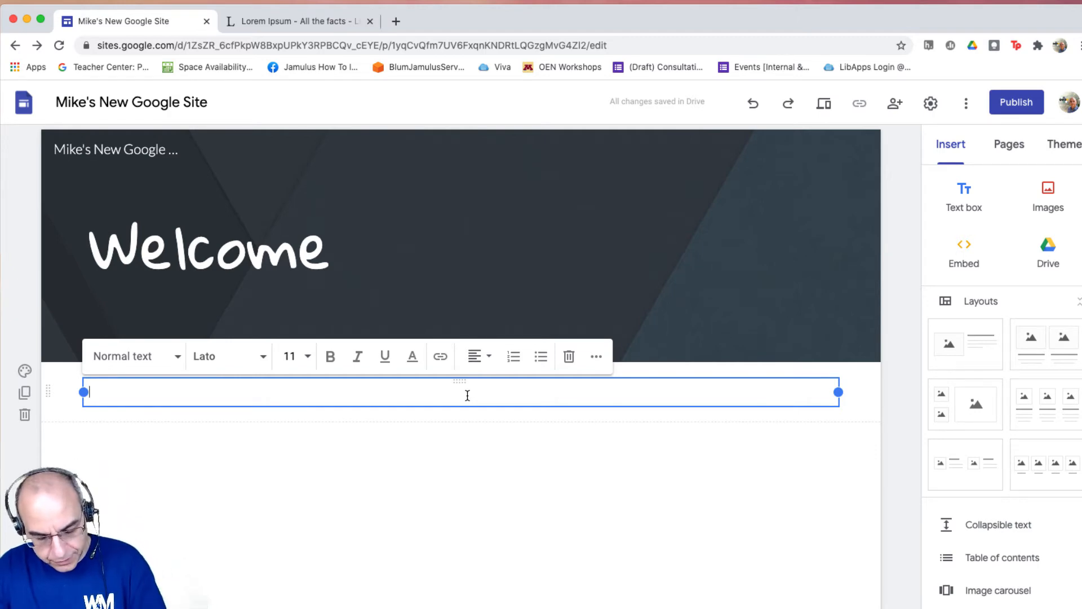
text(Pellentesque lobortis rhoncus diam, nec ullamcorper tellus. Morbi ac tellus et leo tempus finibus. Proin laoreet sapien et lorem ornare ullamcorper. Integer tempor, turpis et dictum hendrerit, ipsum lacus vulputate quam, vitae mollis elit urna ac orci. Phasellus a lacinia nibh. Fusce condimentum enim sit amet egestas vulputate. Nam ut ornare est, sit amet bibendum ex. Ut facilisis lacinia nisi, eget euismod metus egestas sit amet. Quisque neque metus, tincidunt id tristique sed, tincidunt ut sapien. Pellentesque bibendum cursus ante, ut semper ligula elementum ut. Vivamus turpis elit, egestas volutpat tristique sed, tempus nec elit. Nam arcu arcu, consectetur ut pharetra vel, cursus eu dui. Etiam pellentesque quam non nunc rutrum vehicula. Integer consequat neque vitae est viverra maximus. Suspendisse convallis aliquet vulputate. Sed vel lacus sed eros condimentum semper. Duis a nibh sapien. In hac habitasse platea dictumst. Ut egestas molestie suscipit. Pellentesque id risus sagittis, sollicitudin nibh pulvinar, ultricies nulla. Vivamus venenatis, sem ut ultricies laoreet, tortor magna maximus sapien, ac tempus massa neque et sapien. Aliquam convallis, justo a luctus eleifend, magna dui feugiat lacus, nec feugiat neque turpis iaculis nisi. Fusce at augue ac nulla scelerisque rutrum. Maecenas gravida vestibulum libero, id euismod nulla rhoncus iaculis.)
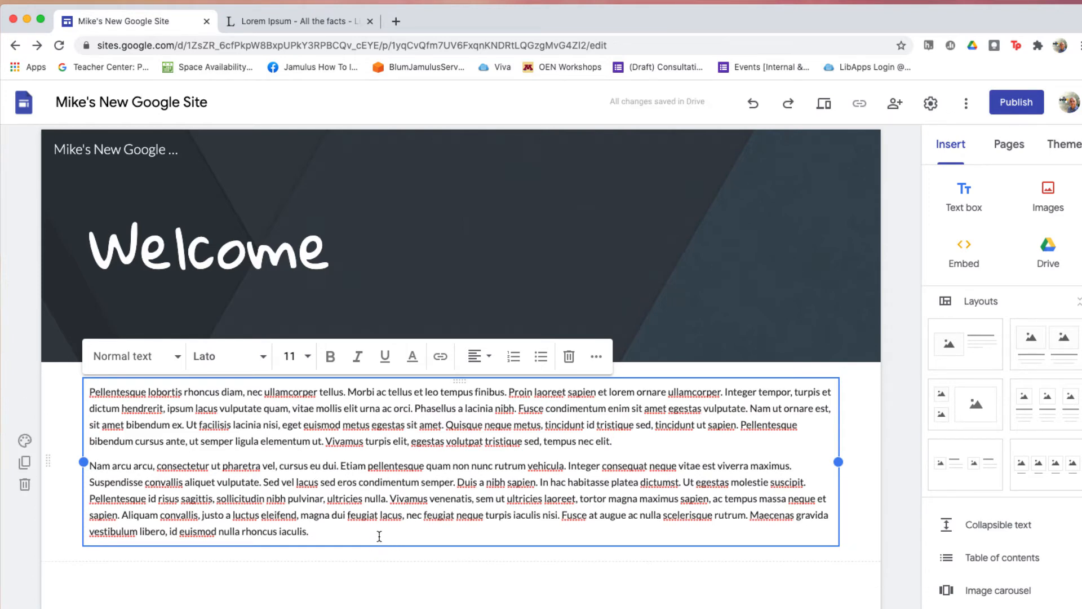
Try the Heading style on the first lorem ipsum paragraph, and set both paragraphs to the Subheading style.
click(174, 353)
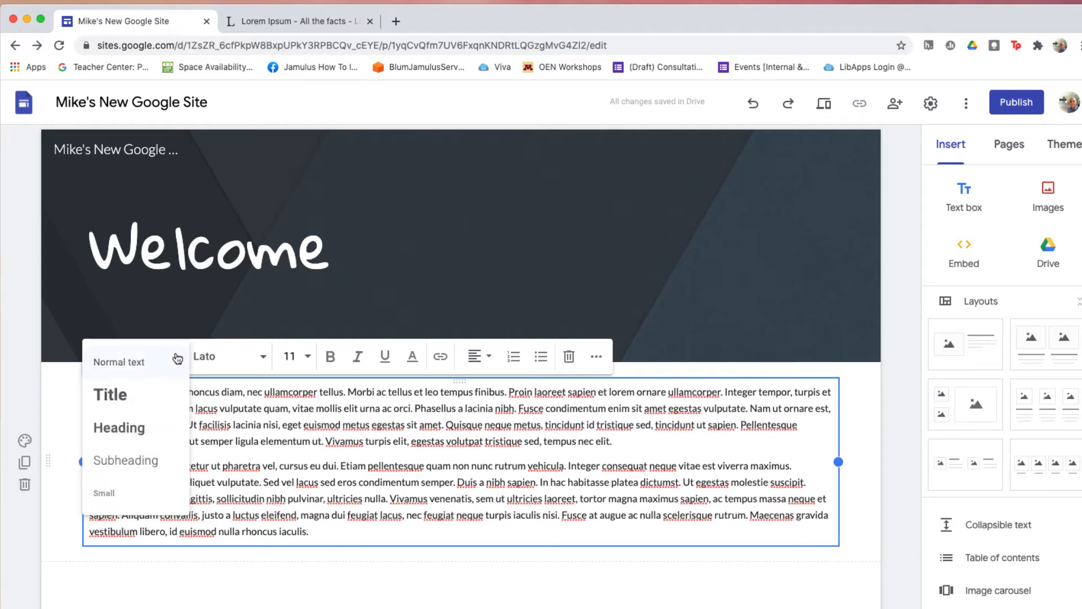
click(128, 431)
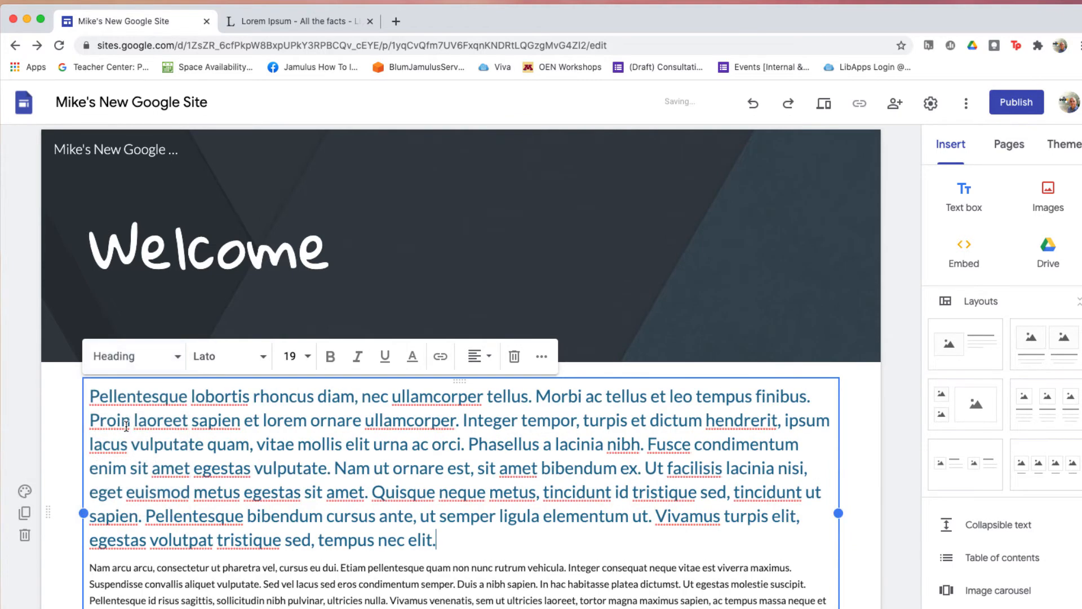
click(171, 367)
click(133, 459)
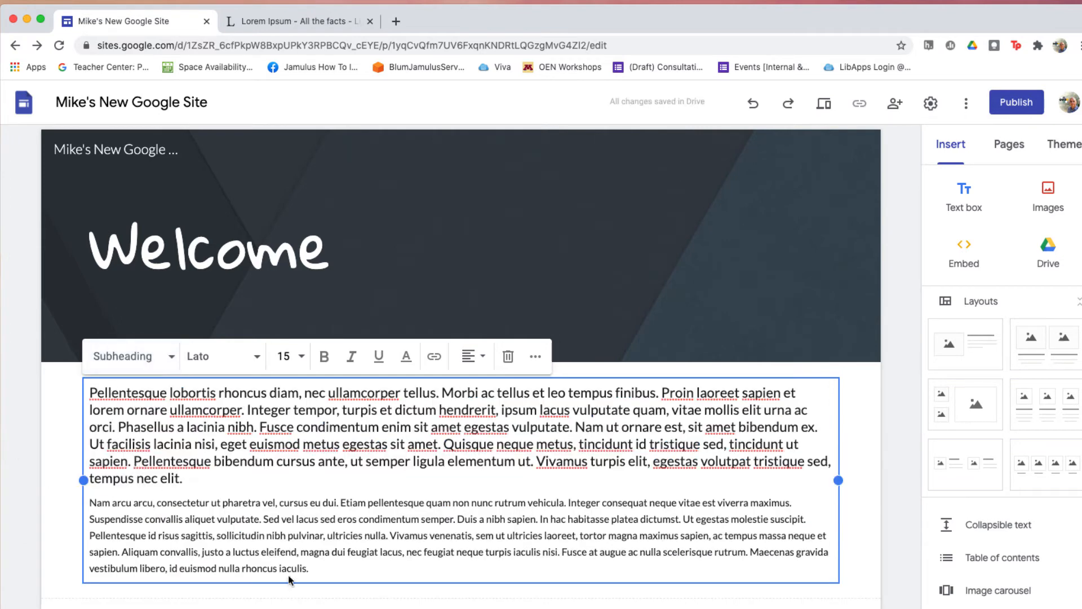
drag(288, 579, 83, 372)
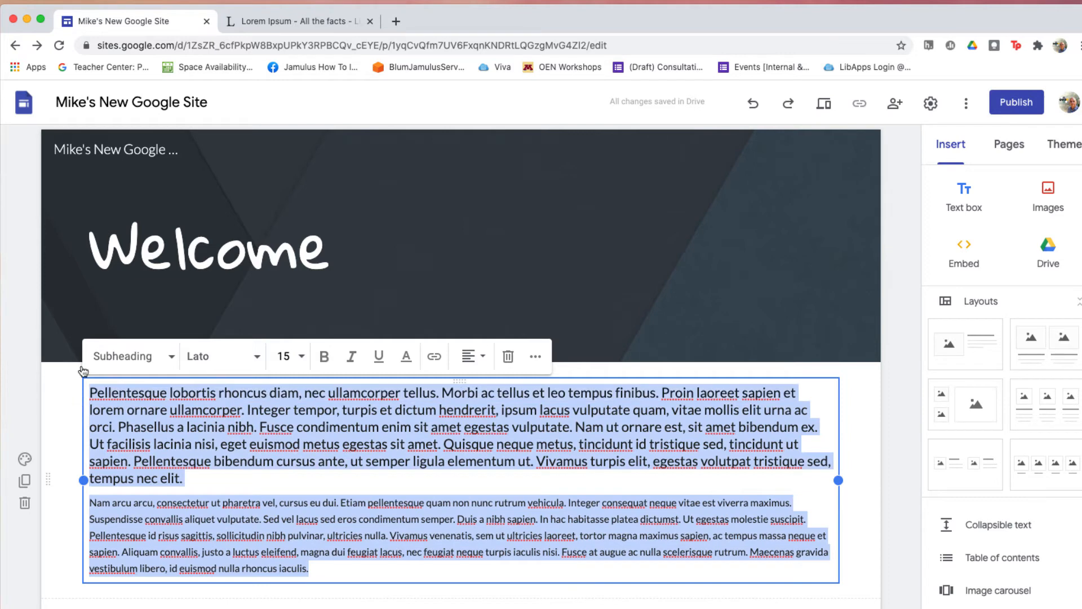
click(188, 357)
key(Escape)
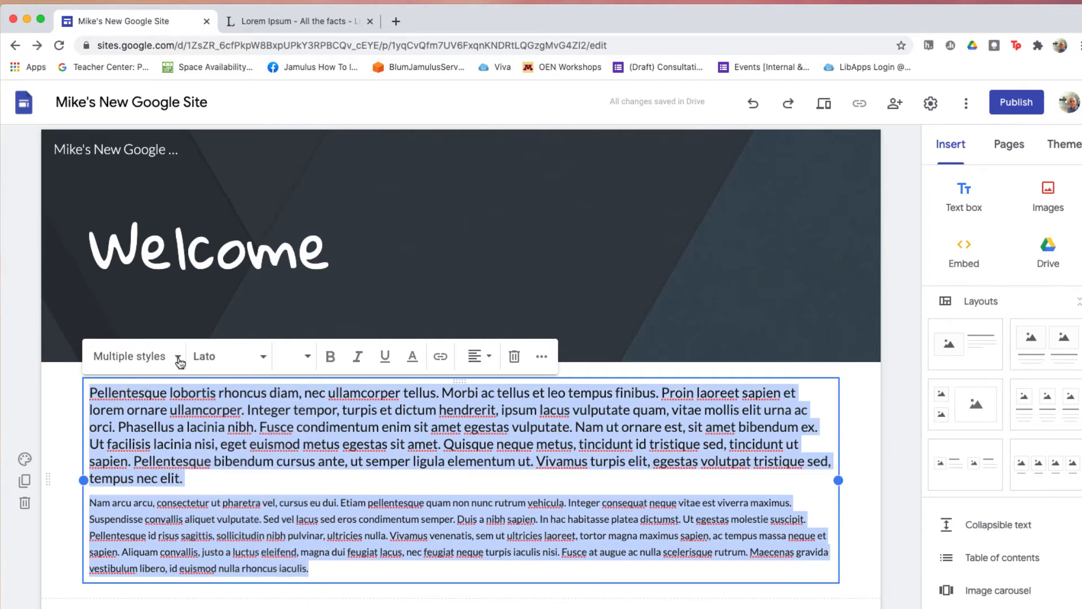
click(178, 358)
click(133, 495)
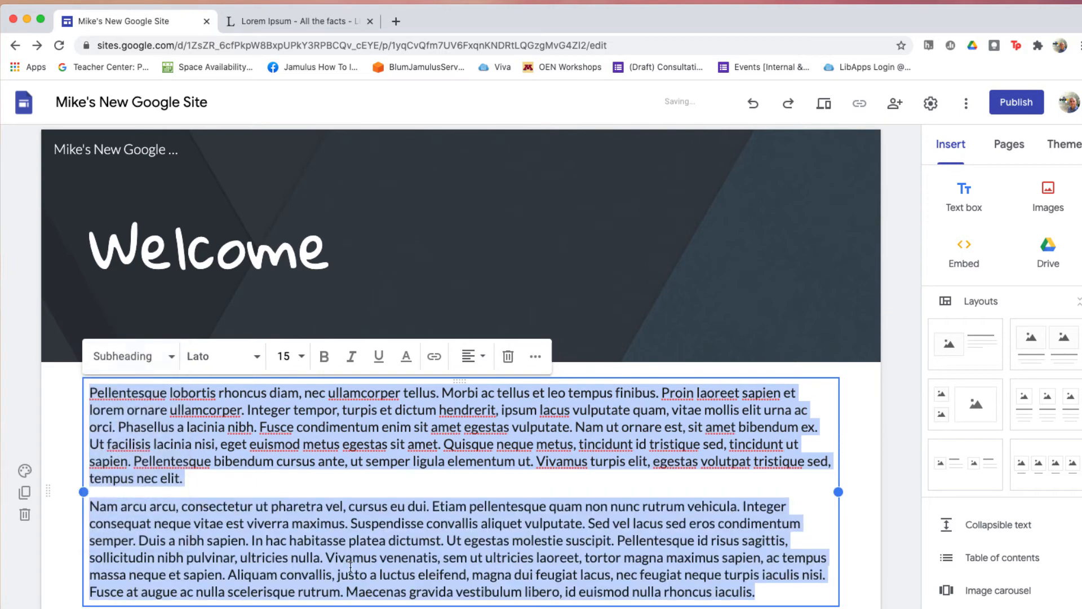
Narrow the lorem ipsum text box from its left edge so it fills only the right half of the section.
click(436, 573)
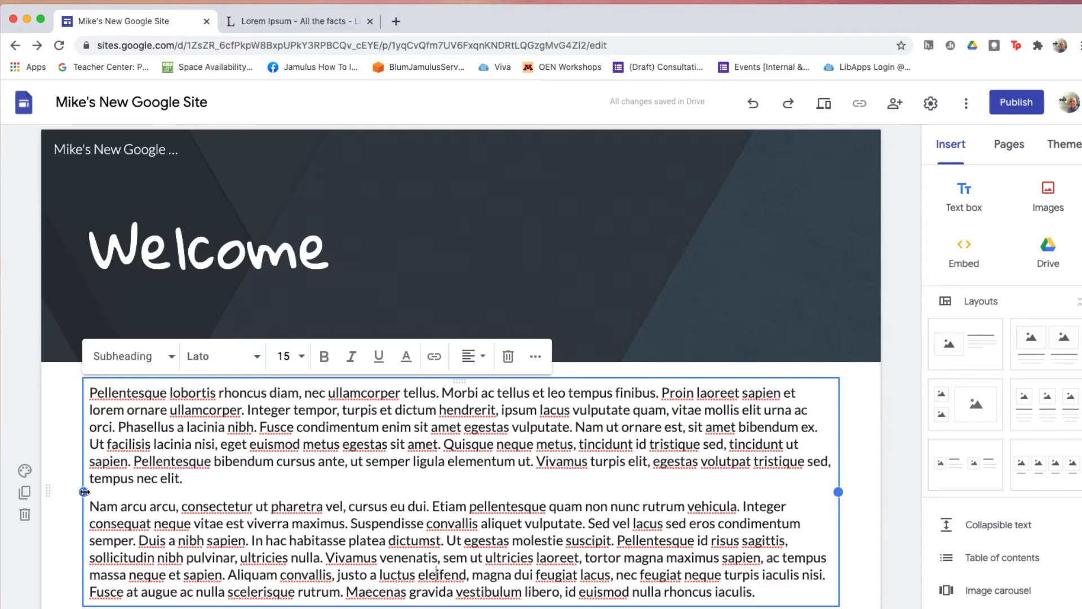
drag(84, 492, 474, 496)
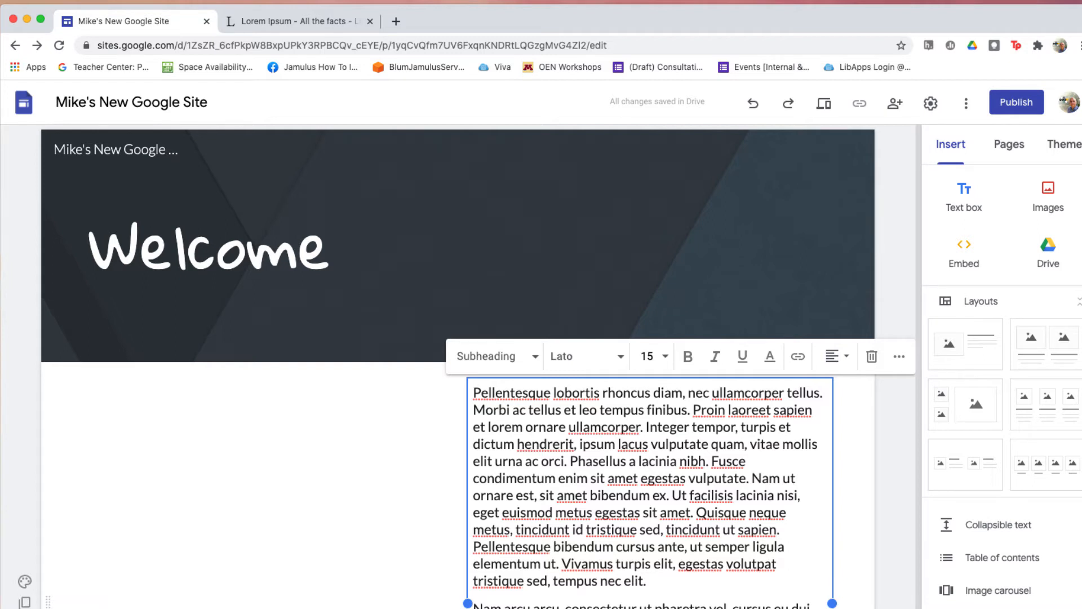
Try the light grey background on the lorem ipsum section, and apply the solid blue section background.
click(24, 585)
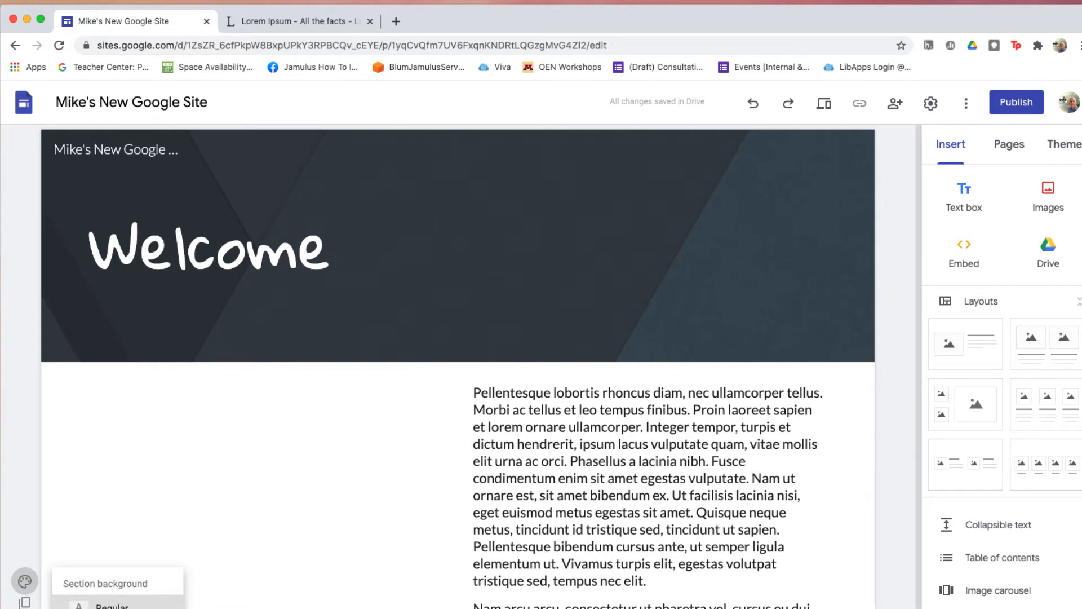
click(118, 606)
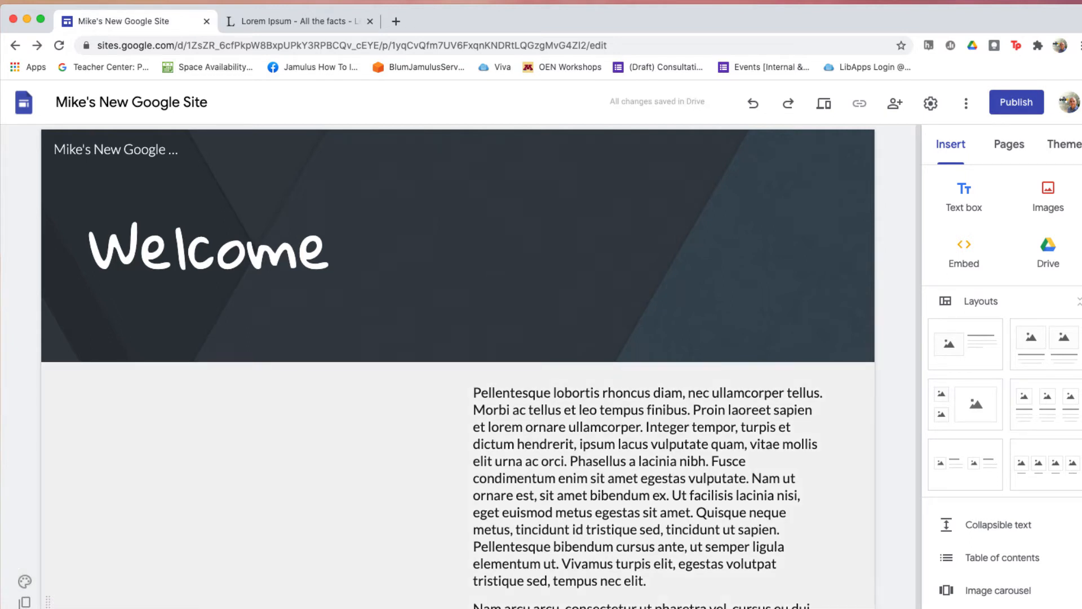
click(24, 582)
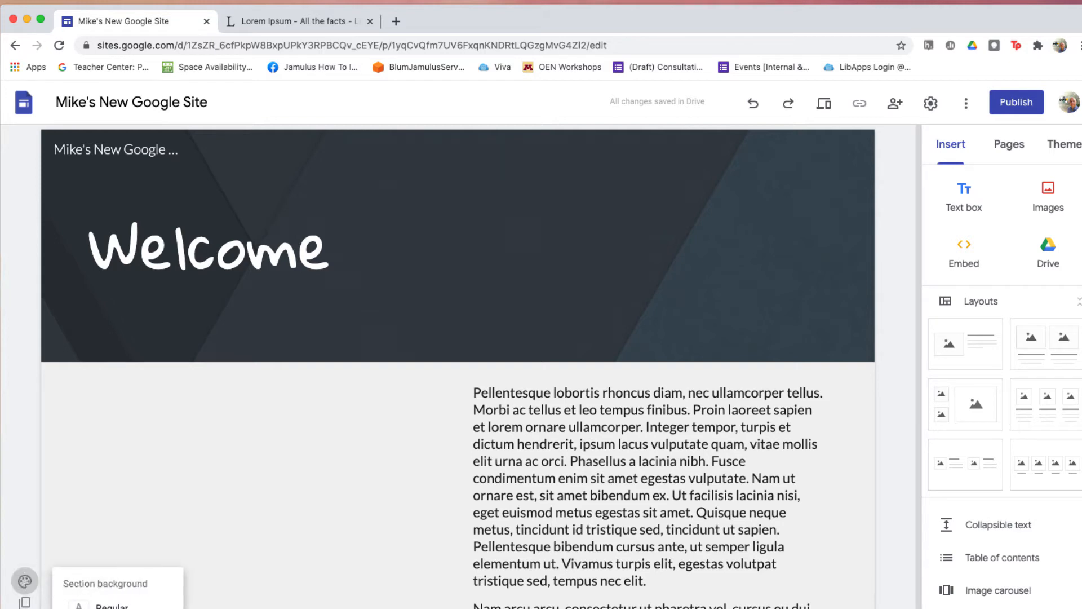
click(112, 606)
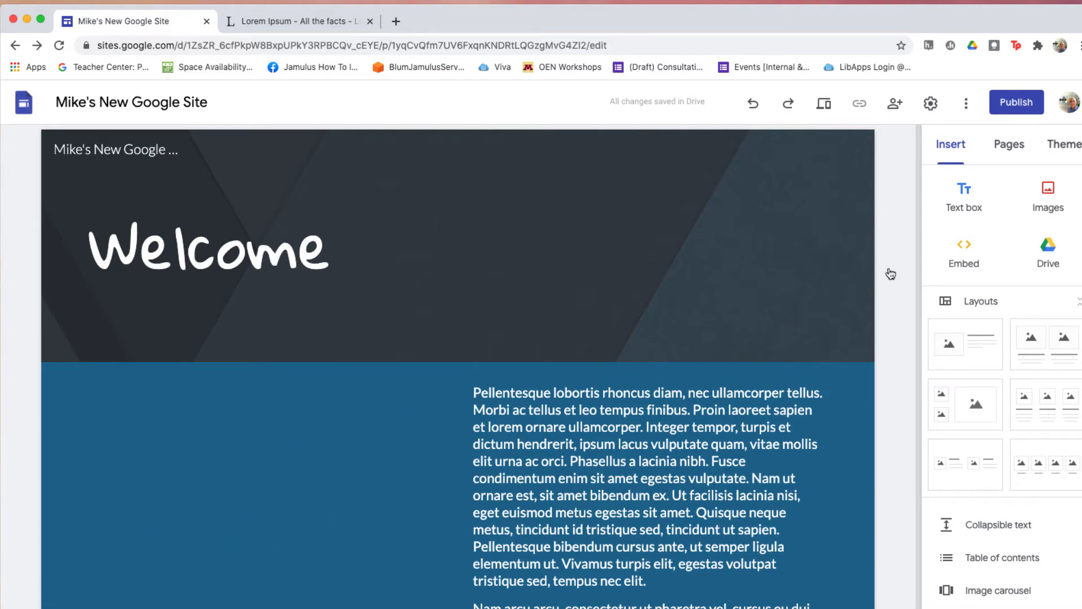
Upload the image produce2.jpg from the Desktop folder to the page.
click(1050, 193)
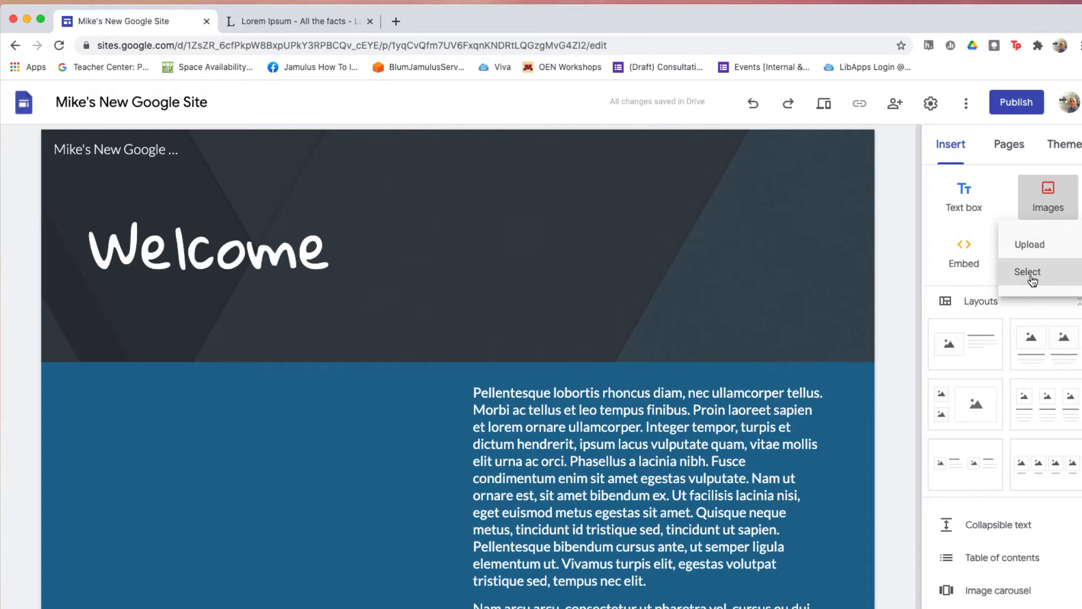
click(1031, 248)
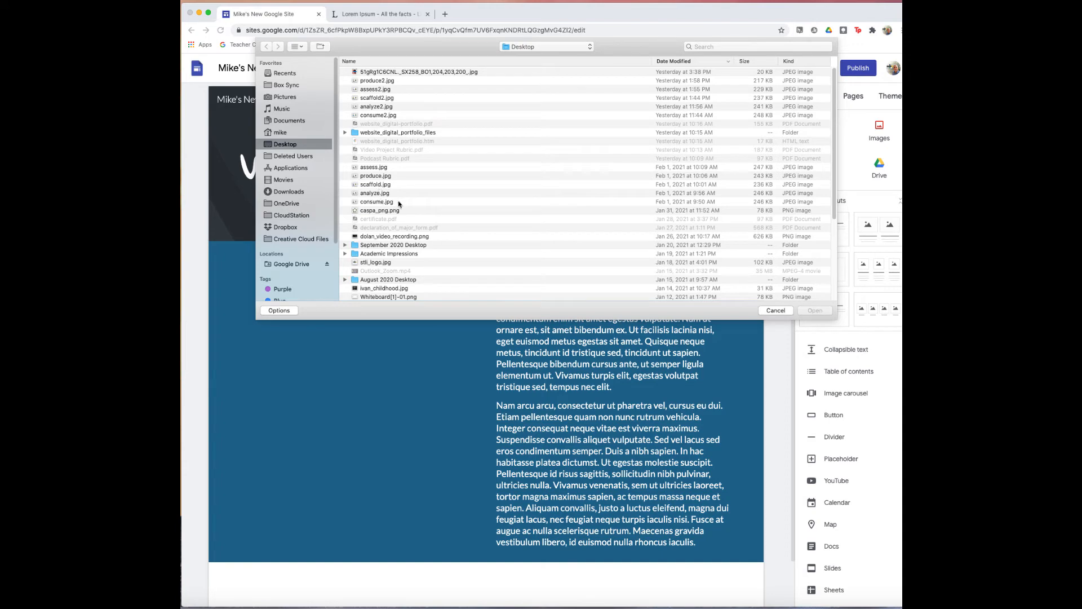
click(383, 82)
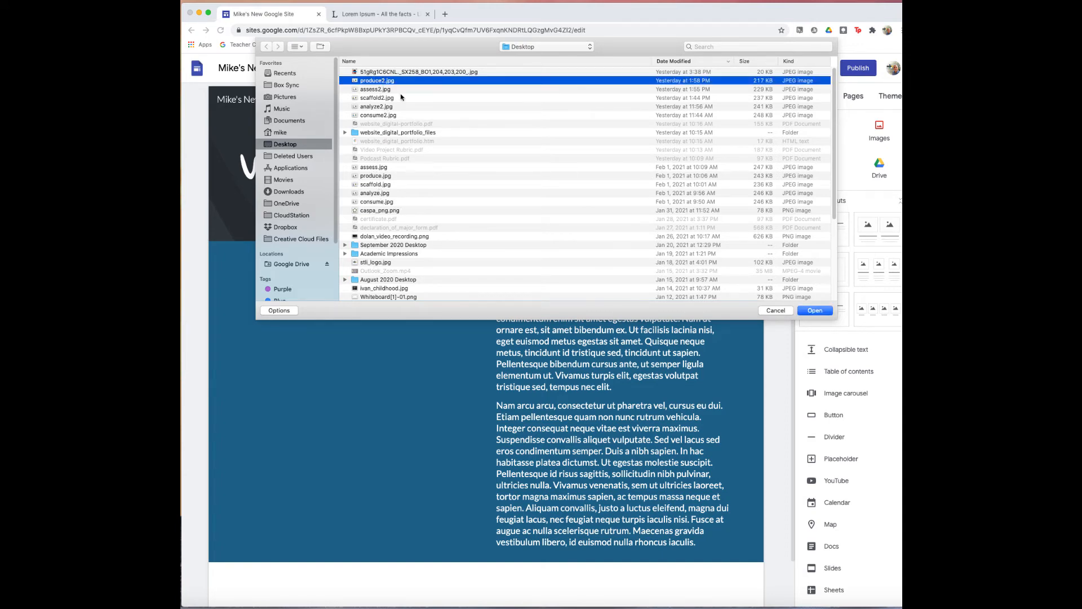
click(815, 311)
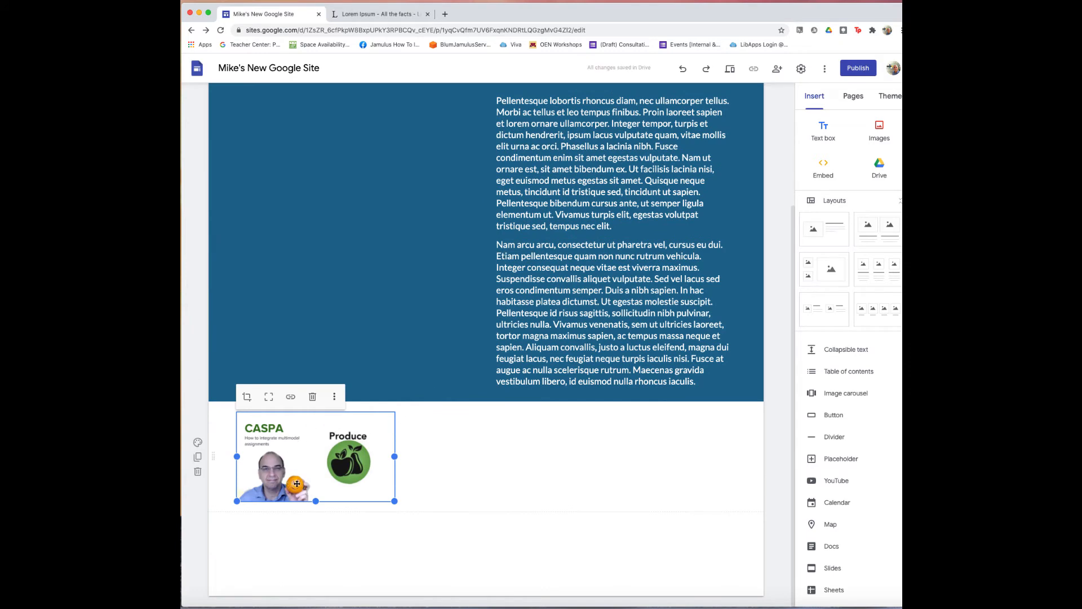
Move the CASPA Produce image into the blue section beside the text and enlarge it to fill the section's left half.
click(426, 458)
click(338, 453)
drag(331, 442, 288, 179)
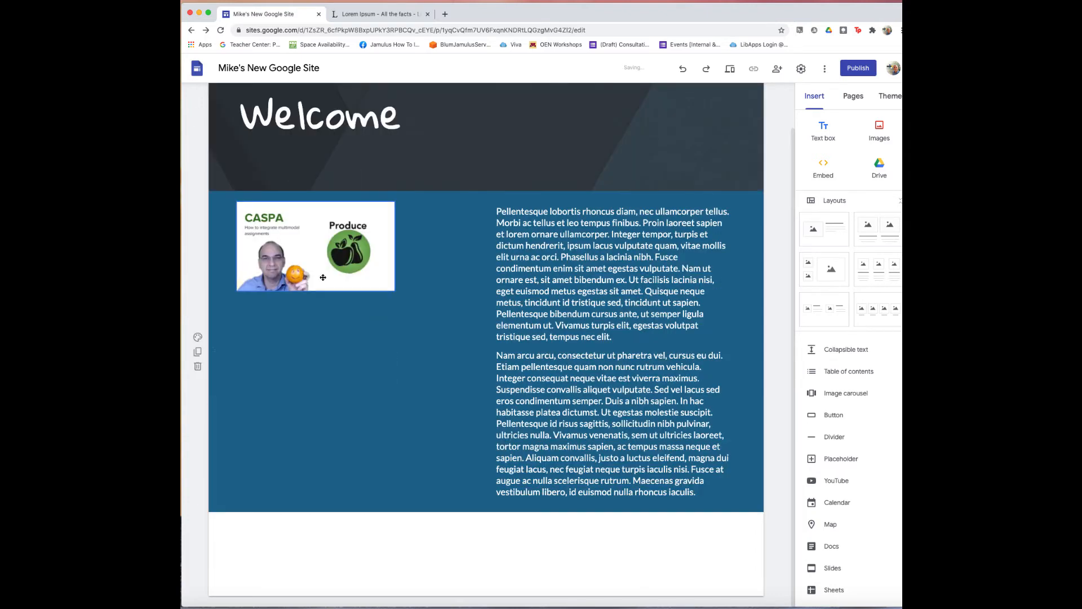
click(361, 274)
drag(395, 291, 453, 341)
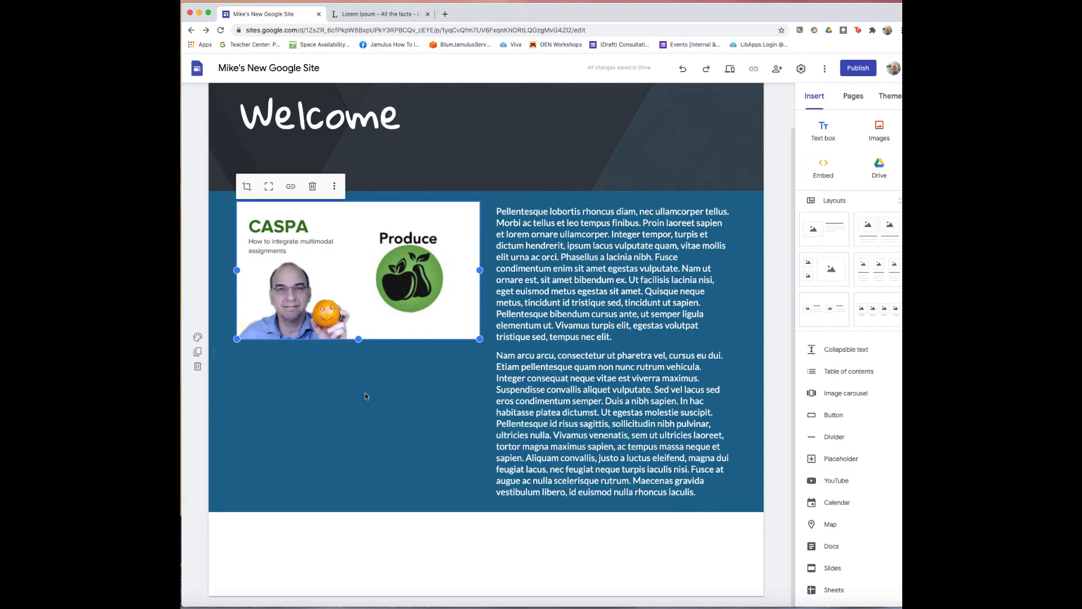
click(364, 393)
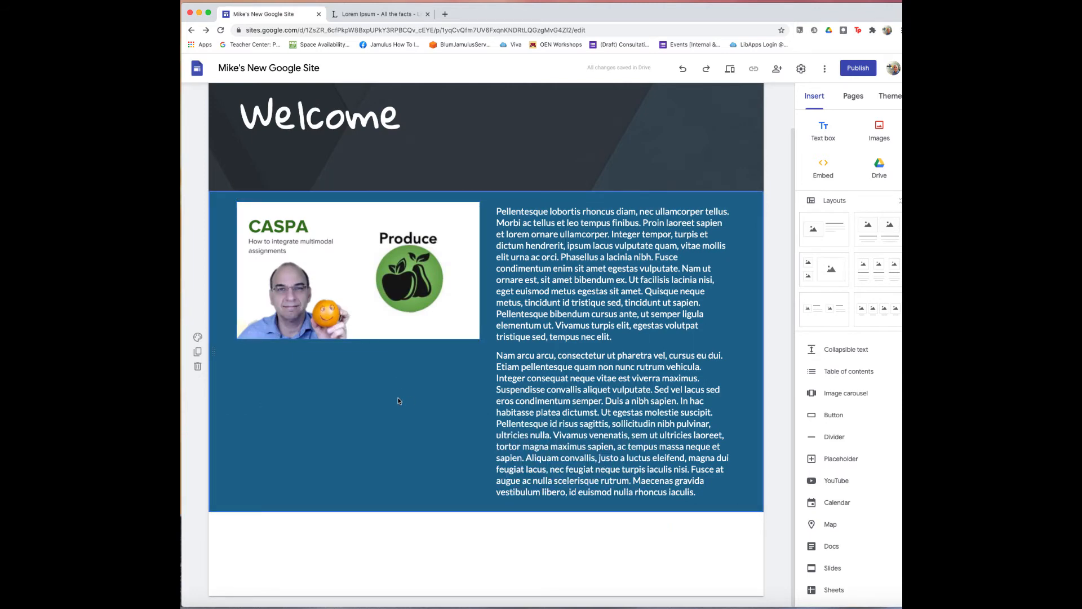
Delete the second lorem ipsum paragraph, starting with "Nam arcu arcu", and its leftover blank line from the blue section's text box.
click(531, 431)
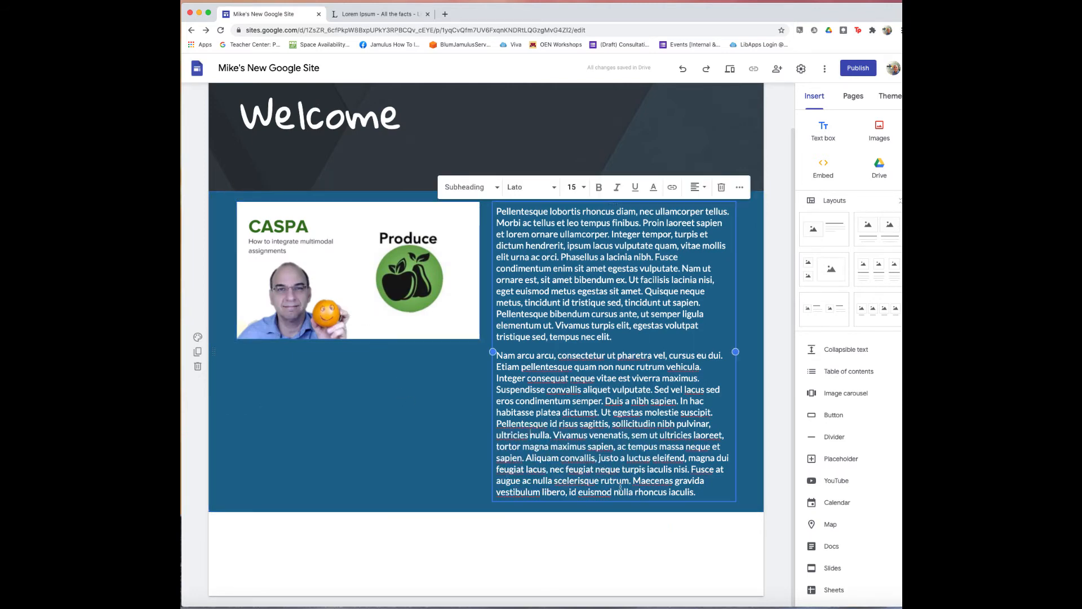
drag(695, 492, 487, 352)
key(Delete)
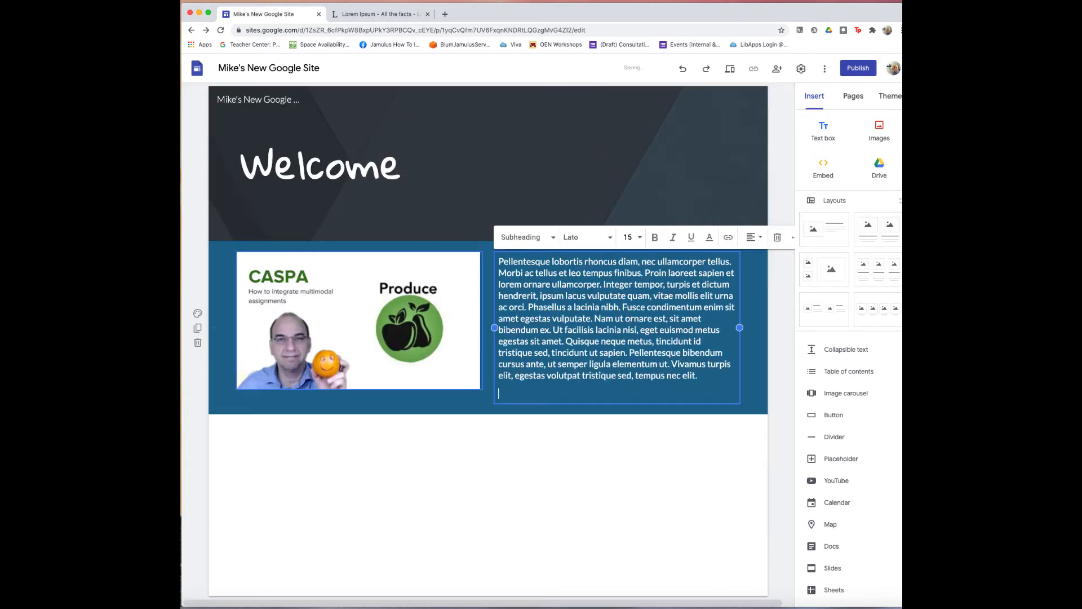
click(500, 461)
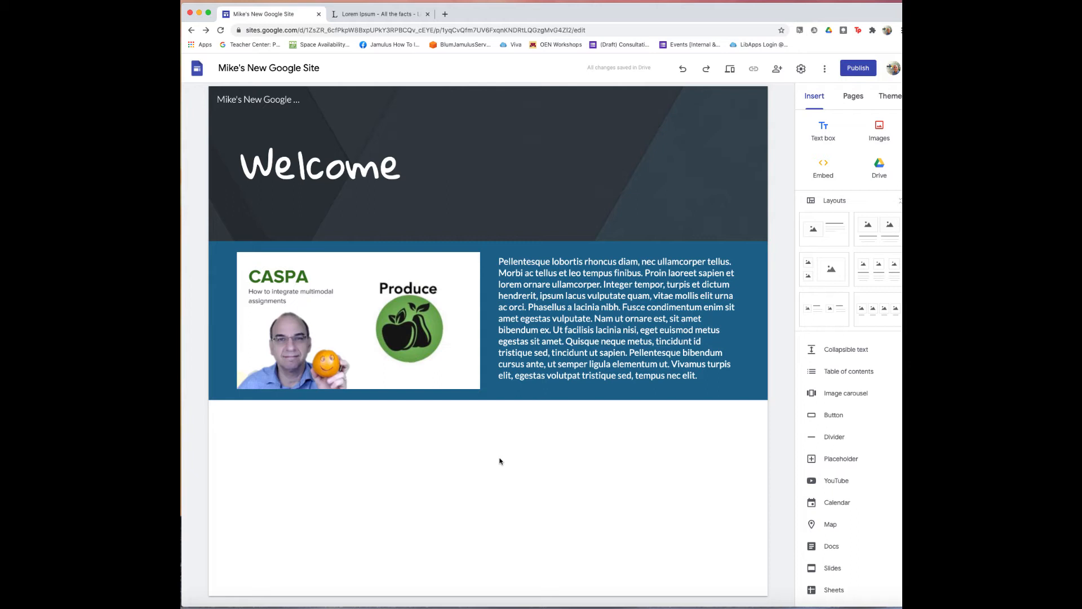
click(311, 325)
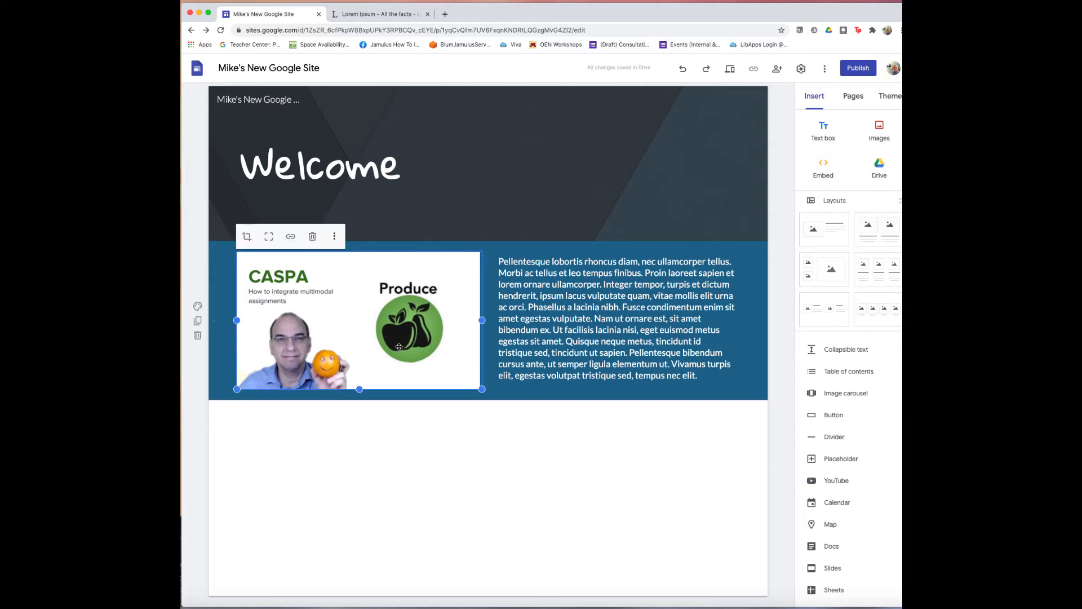
click(444, 463)
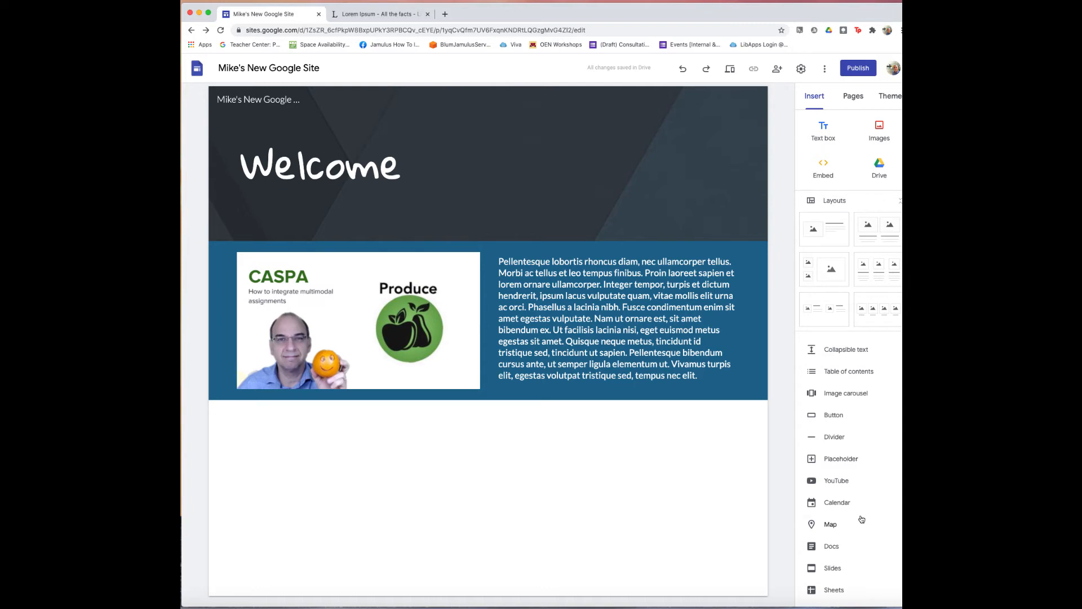
Insert the uploaded YouTube video "Zoom: Switch between accounts" below the blue section and move it to the right half of its section.
click(837, 482)
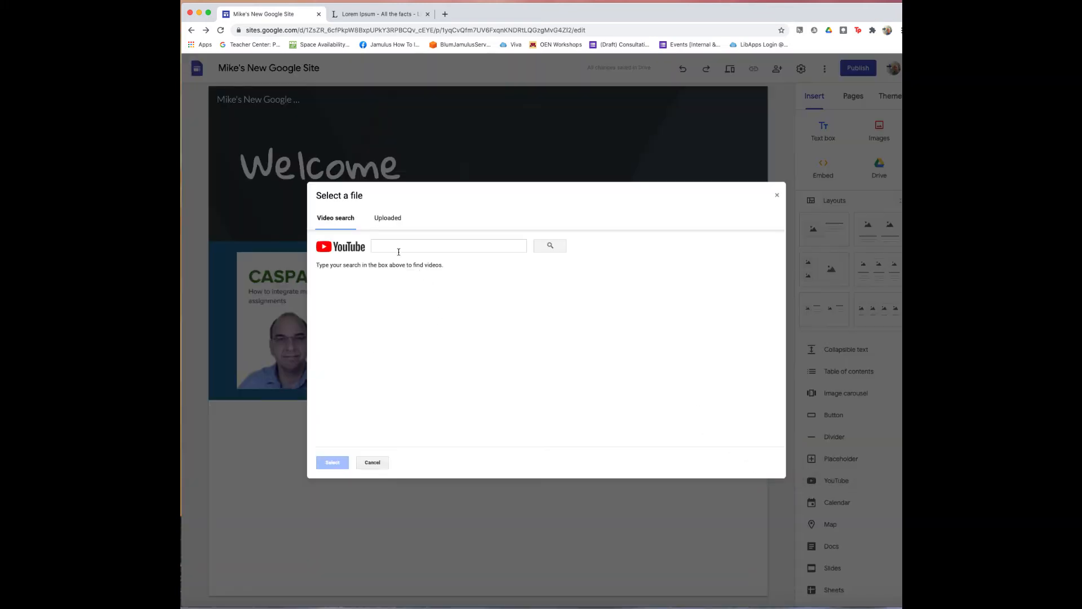
click(382, 220)
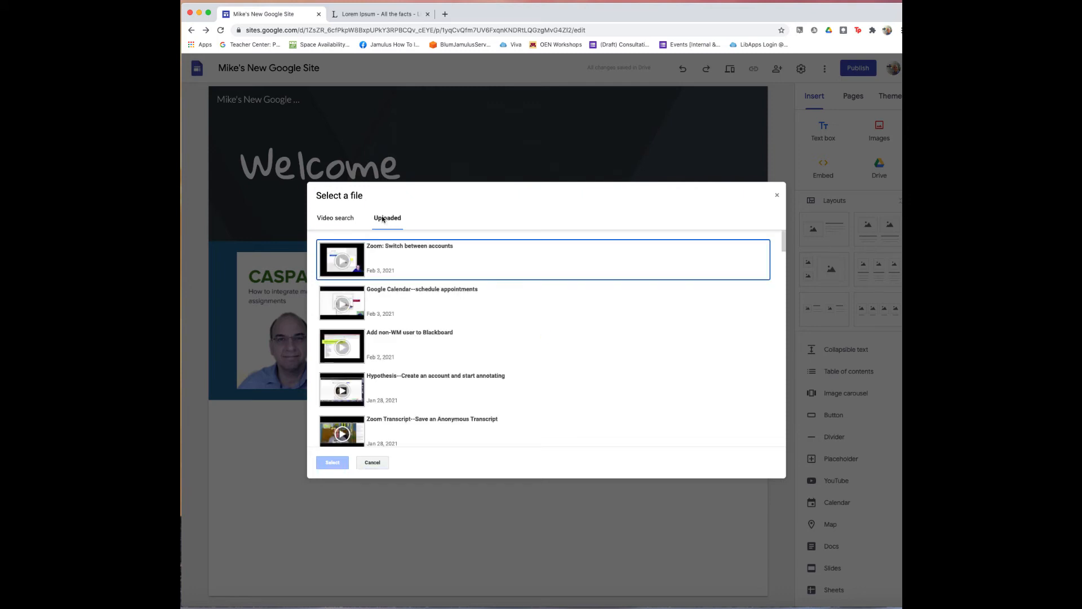
click(356, 257)
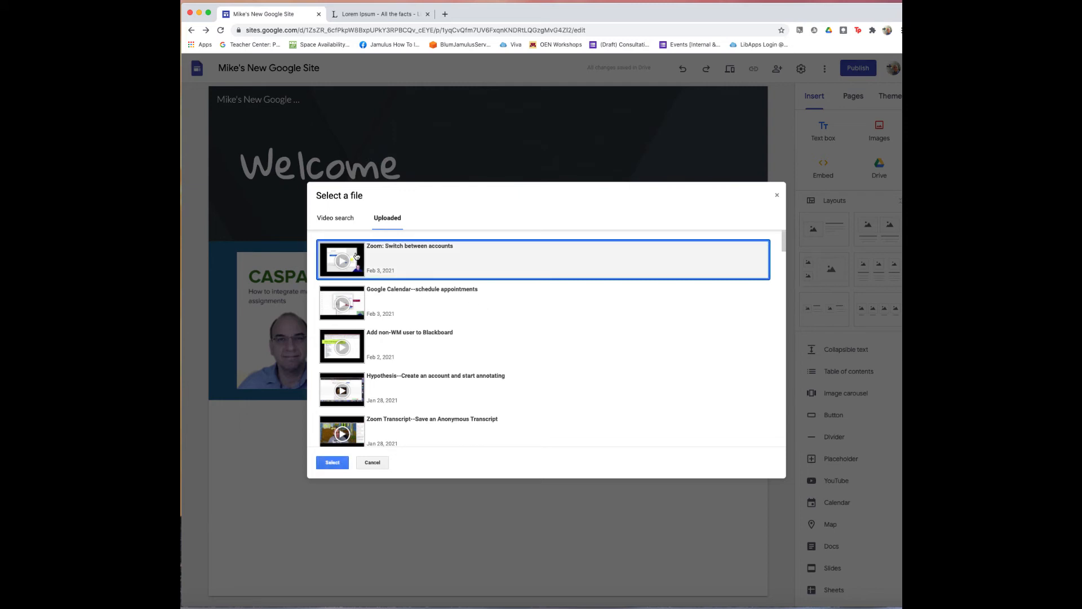
click(337, 464)
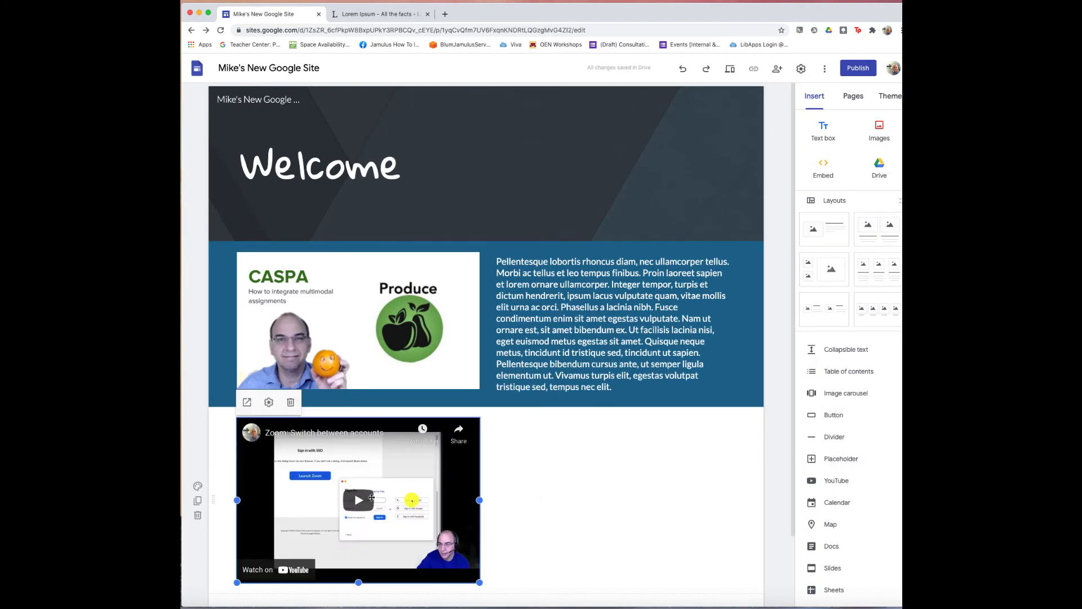
scroll(558, 501, down, 1)
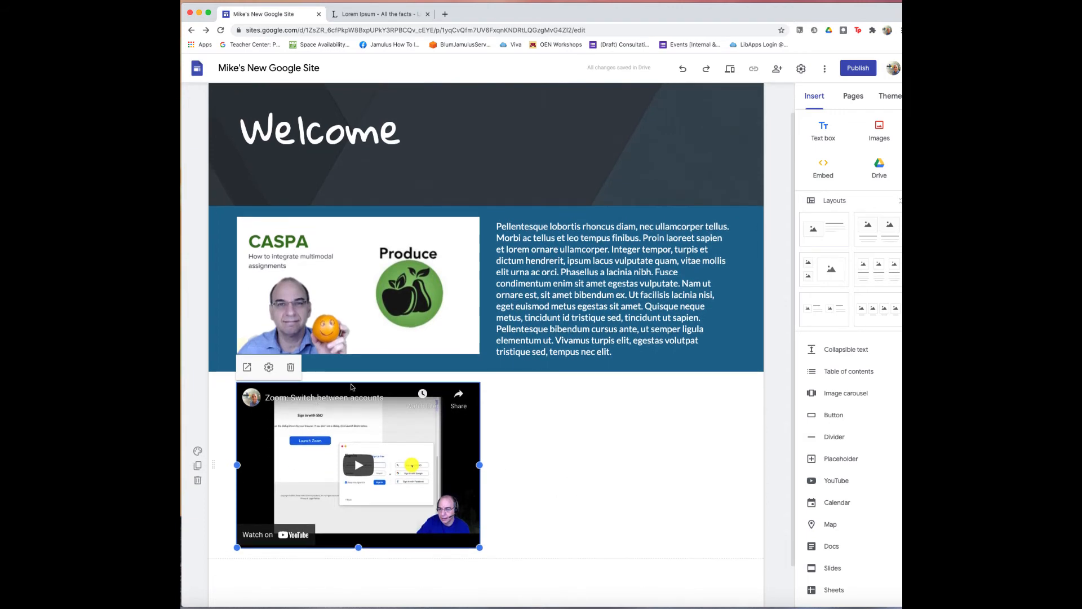
drag(351, 387, 671, 406)
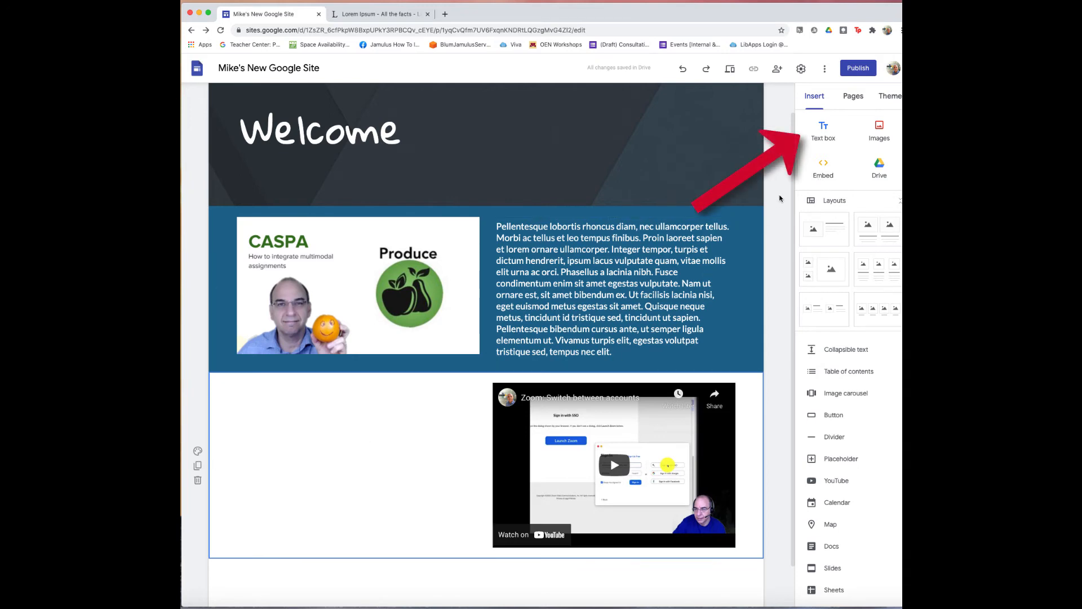
Add a text box to the left of the video and paste the two lorem ipsum paragraphs into it.
click(822, 132)
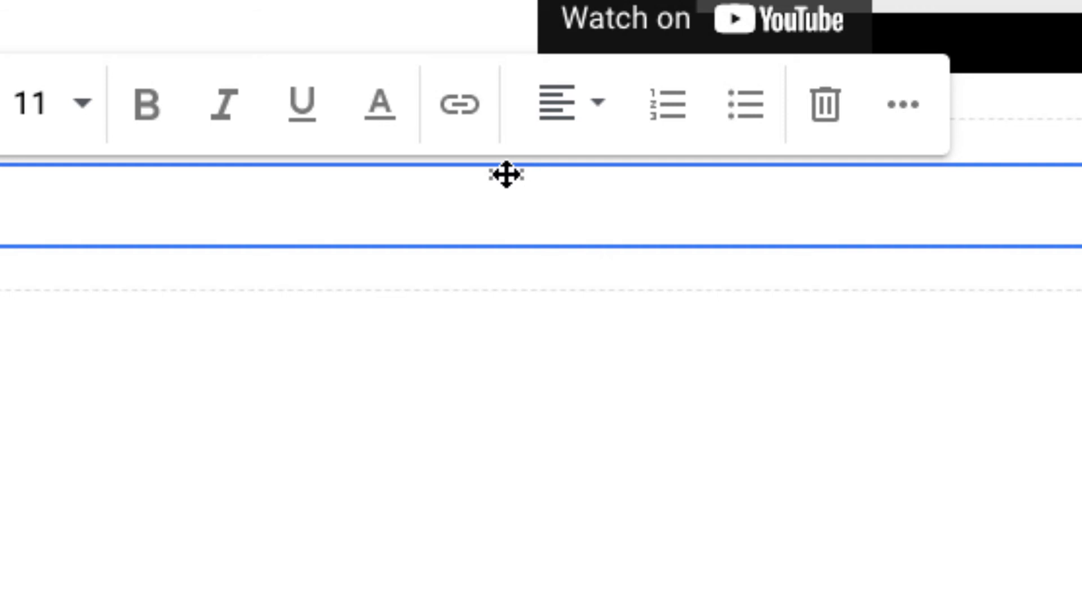
drag(506, 175, 367, 348)
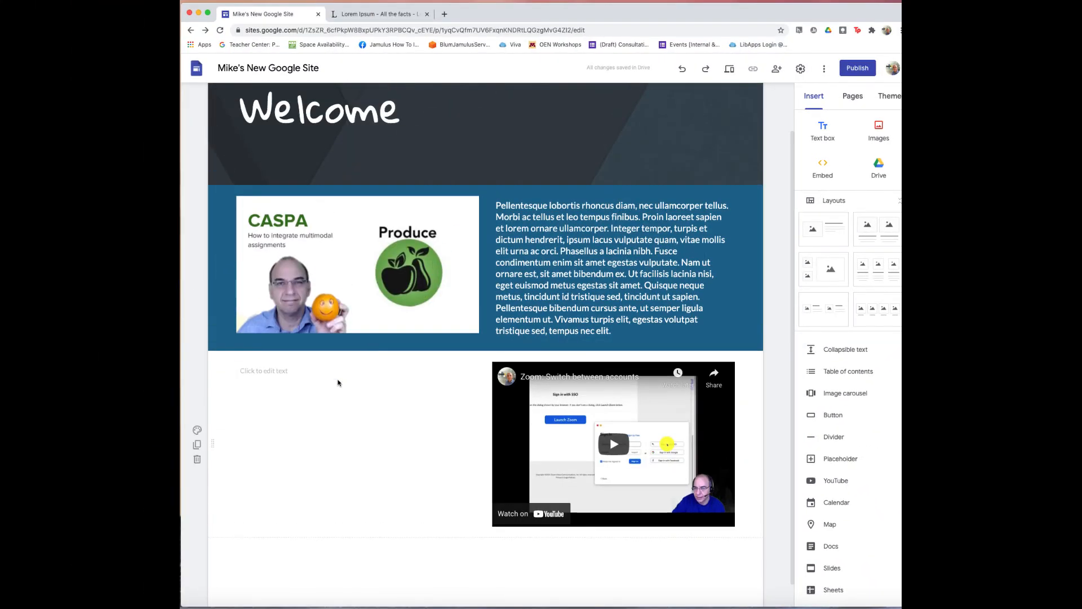
click(282, 373)
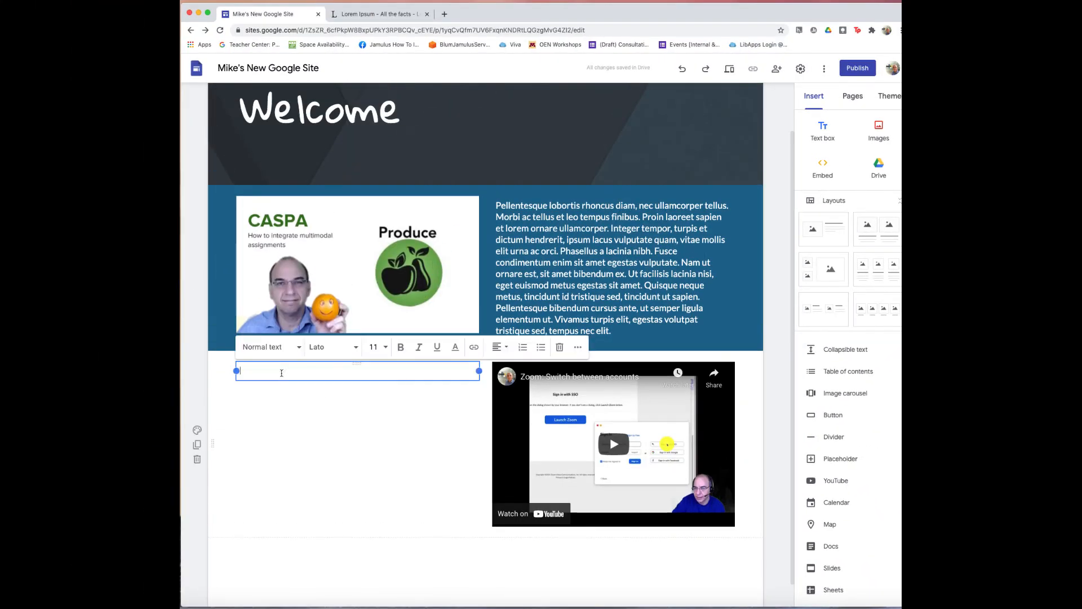
text(Pellentesque lobortis rhoncus diam, nec ullamcorper tellus. Morbi ac tellus et leo tempus finibus. Proin laoreet sapien et lorem ornare ullamcorper. Integer tempor, turpis et dictum hendrerit, ipsum lacus vulputate quam, vitae mollis elit urna ac orci. Phasellus a lacinia nibh. Fusce condimentum enim sit amet egestas vulputate. Nam ut ornare est, sit amet bibendum ex. Ut facilisis lacinia nisi, eget euismod metus egestas sit amet. Quisque neque metus, tincidunt id tristique sed, tincidunt ut sapien. Pellentesque bibendum cursus ante, ut semper ligula elementum ut. Vivamus turpis elit, egestas volutpat tristique sed, tempus nec elit.  Nam arcu arcu, consectetur ut pharetra vel, cursus eu dui. Etiam pellentesque quam non nunc rutrum vehicula. Integer consequat neque vitae est viverra maximus. Suspendisse convallis aliquet vulputate. Sed vel lacus sed eros condimentum semper. Duis a nibh sapien. In hac habitasse platea dictumst. Ut egestas molestie suscipit. Pellentesque id risus sagittis, sollicitudin nibh pulvinar, ultricies nulla. Vivamus venenatis, sem ut ultricies laoreet, tortor magna maximus sapien, ac tempus massa neque et sapien. Aliquam convallis, justo a luctus eleifend, magna dui feugiat lacus, nec feugiat neque turpis iaculis nisi. Fusce at augue ac nulla scelerisque rutrum. Maecenas gravida vestibulum libero, id euismod nulla rhoncus iaculis.)
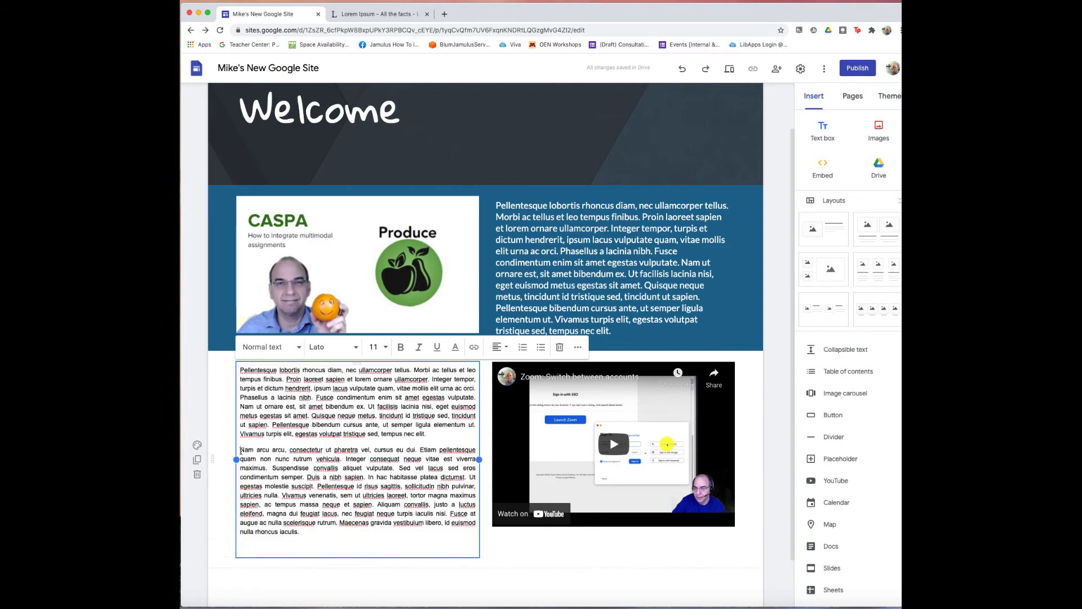
Delete the first paragraph and the trailing blank line from the text box beside the video.
drag(241, 450, 240, 370)
key(BackSpace)
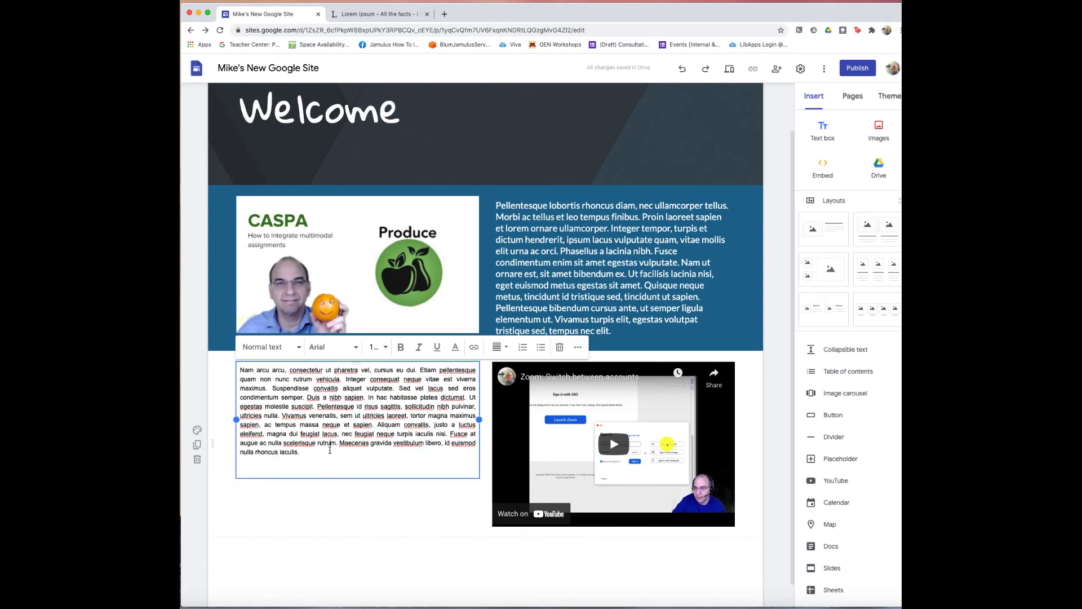
click(315, 466)
key(BackSpace)
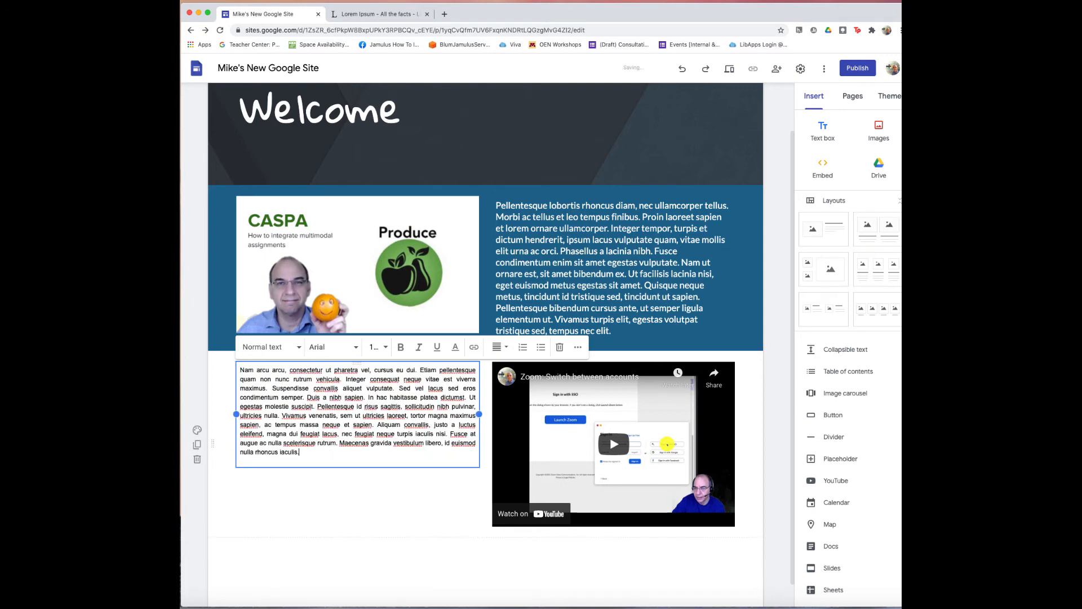
Apply the Subheading style to the "Nam arcu arcu" paragraph beside the video.
drag(302, 450, 231, 362)
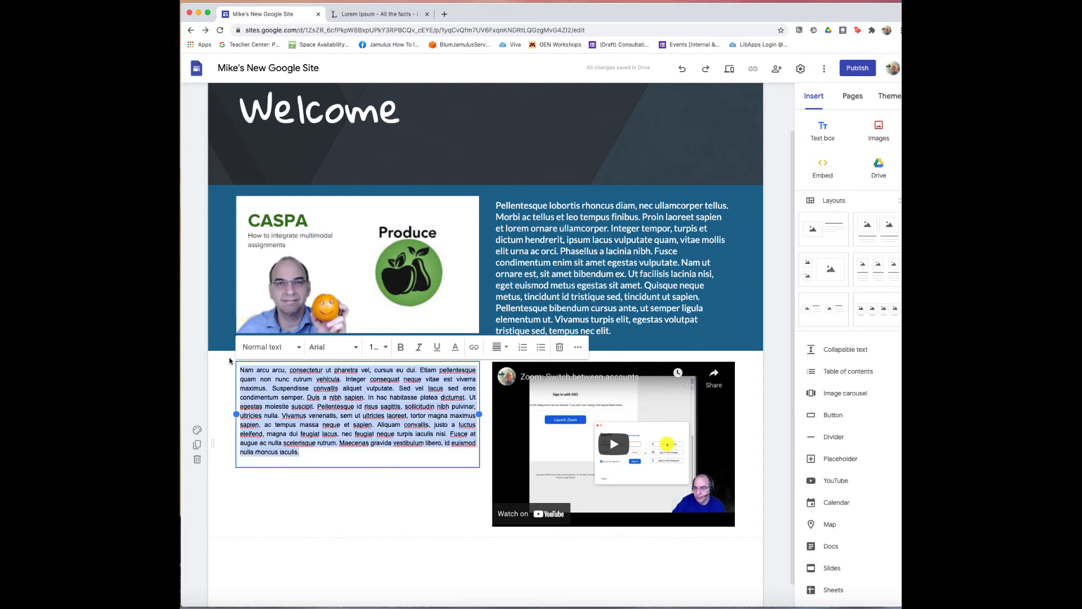
click(302, 350)
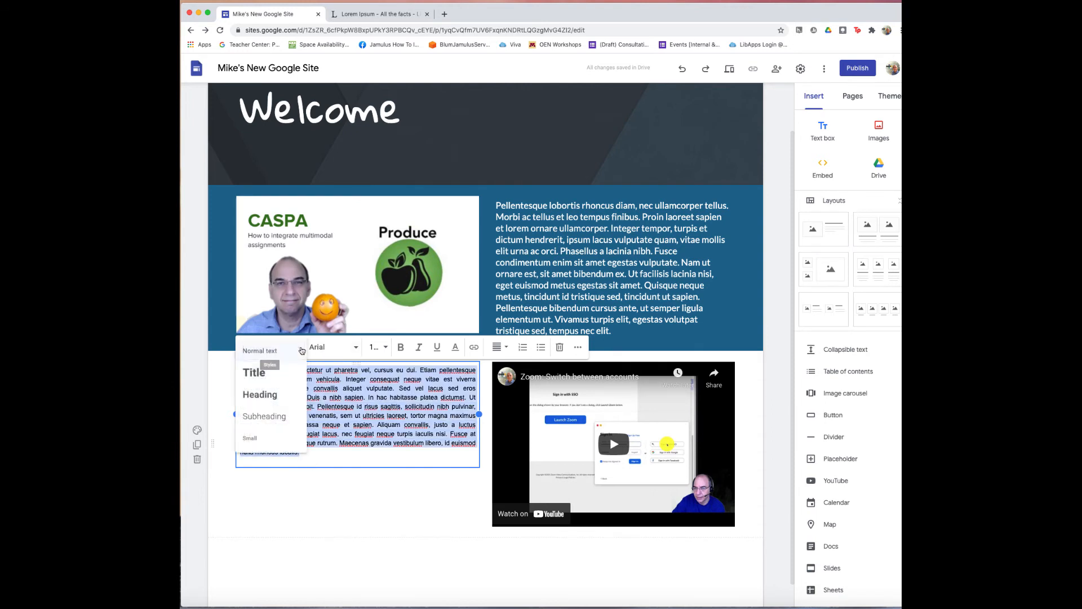
click(272, 416)
click(357, 560)
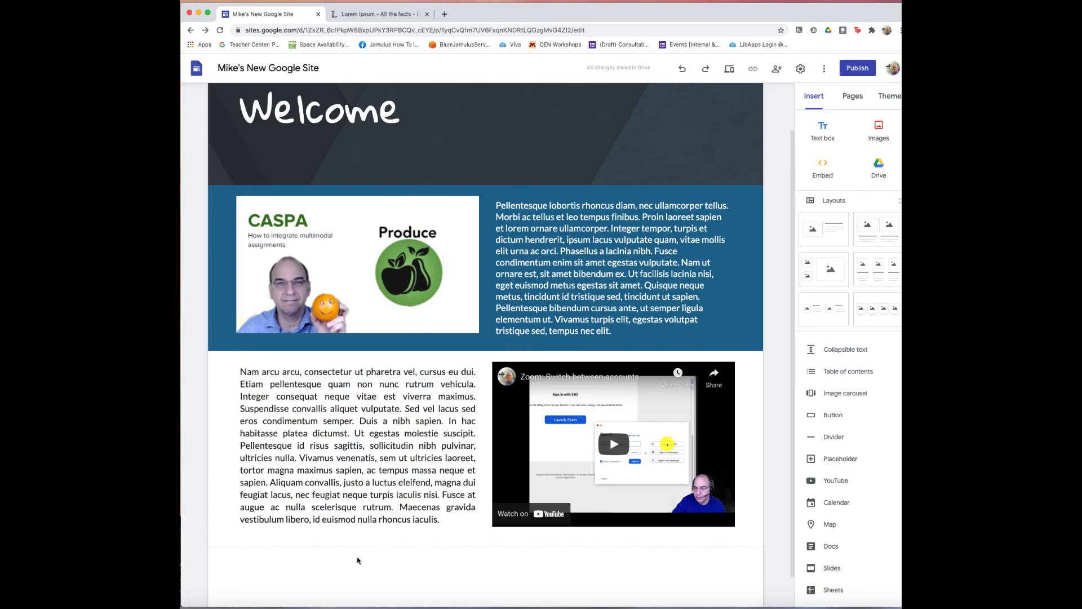
Set the background of the section with the video to Emphasis 1.
scroll(357, 560, down, 1)
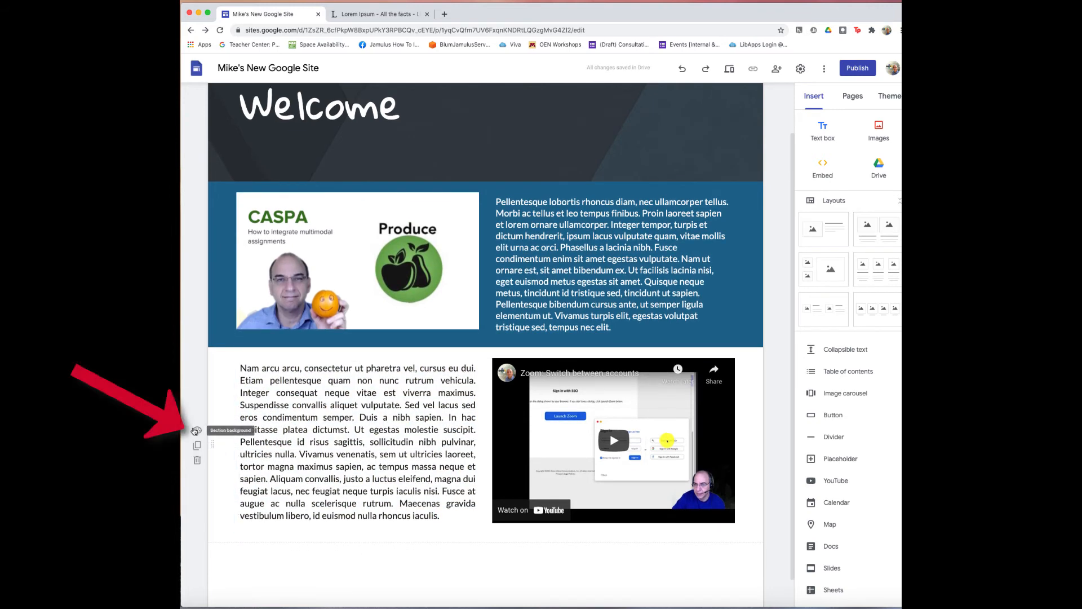
click(197, 432)
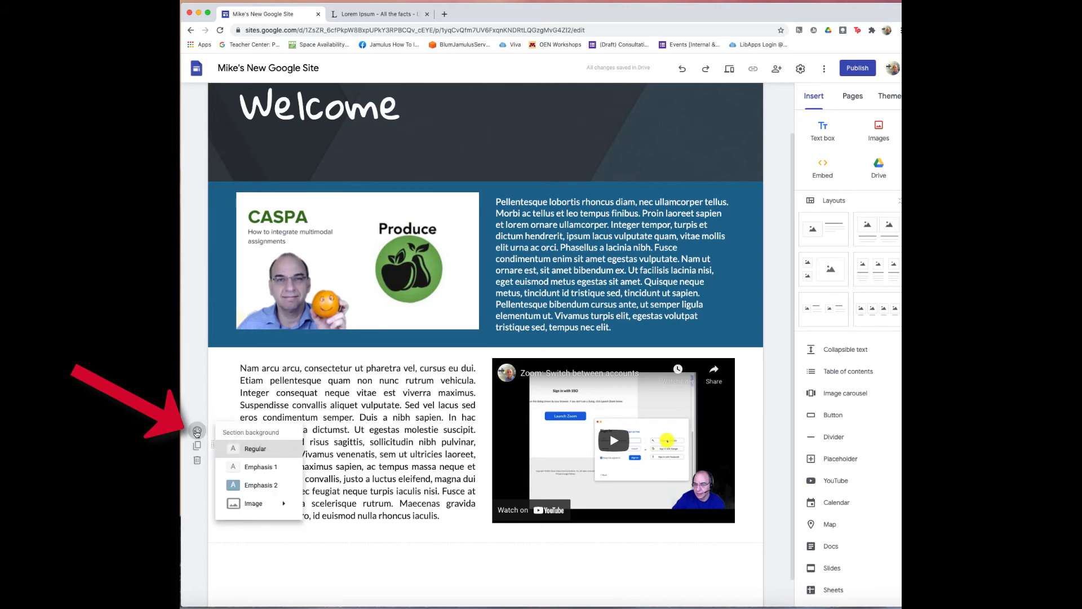
click(251, 468)
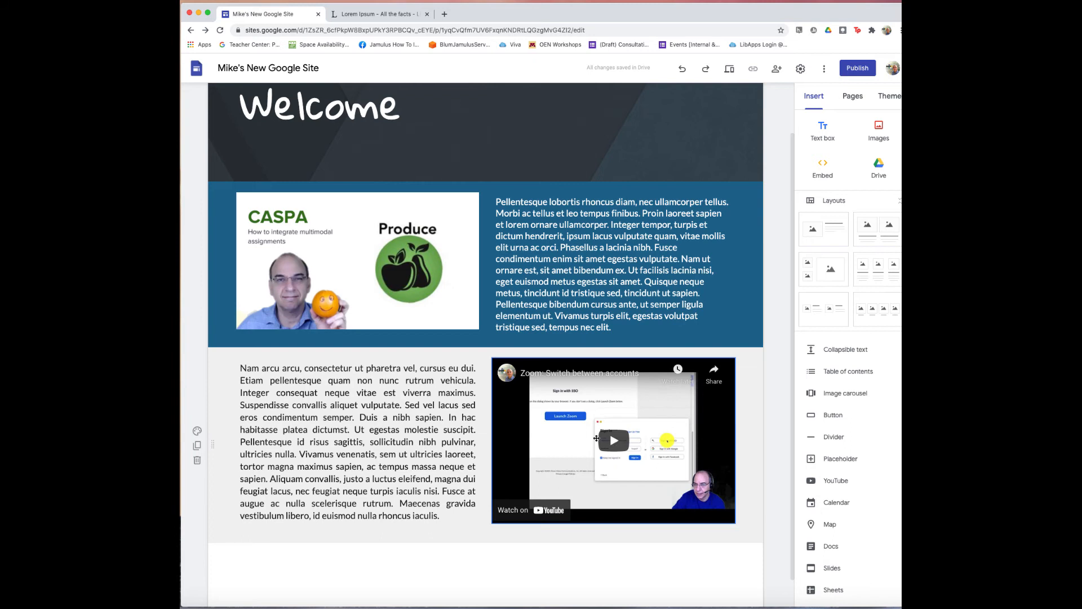
click(439, 418)
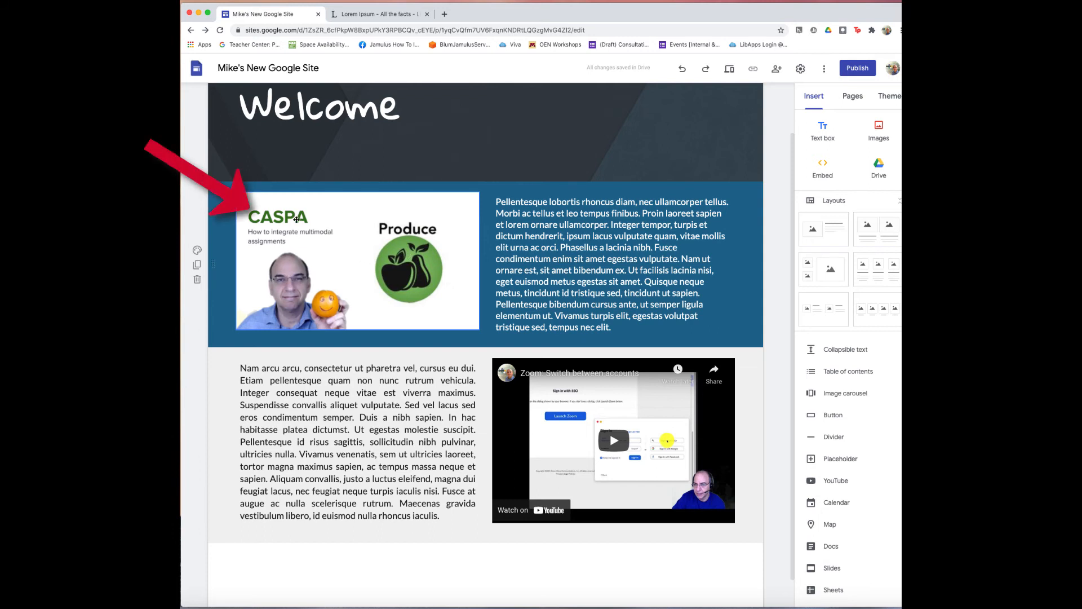
click(361, 260)
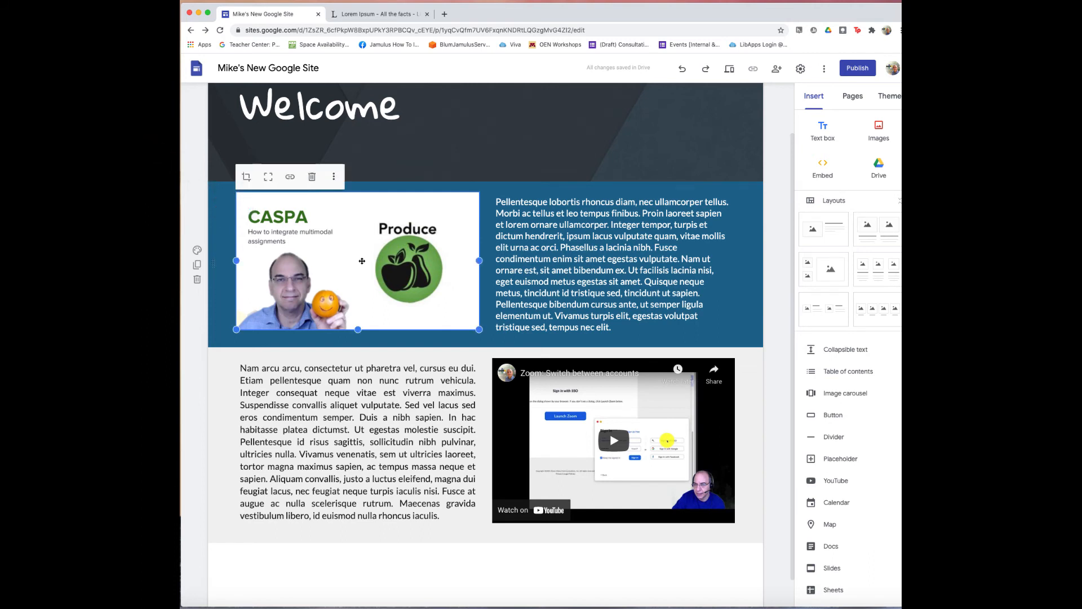
click(289, 178)
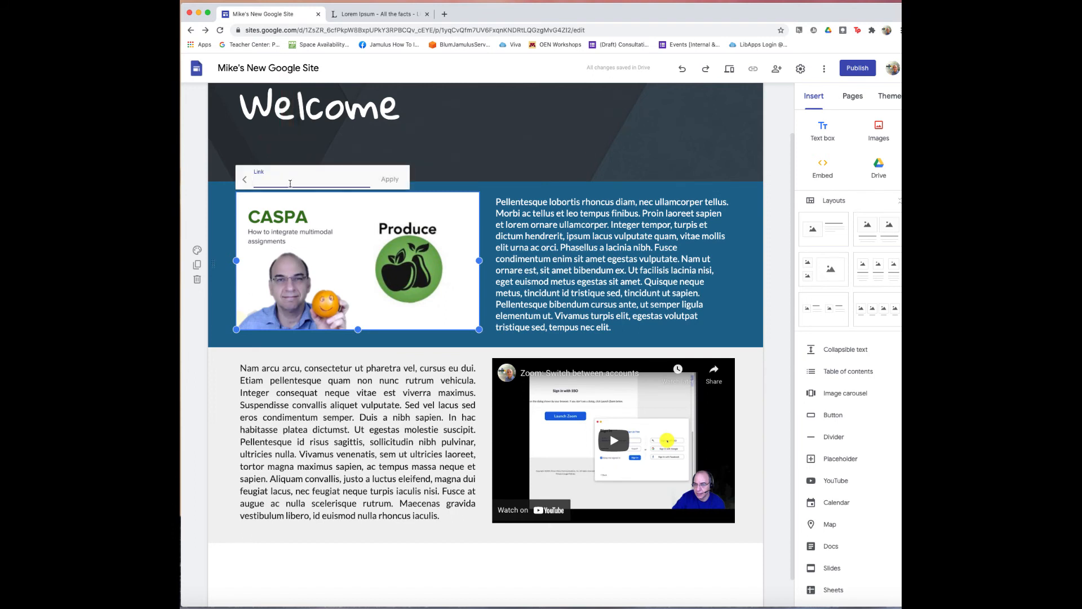
text(https://caspa.gs.wm.edu)
click(389, 178)
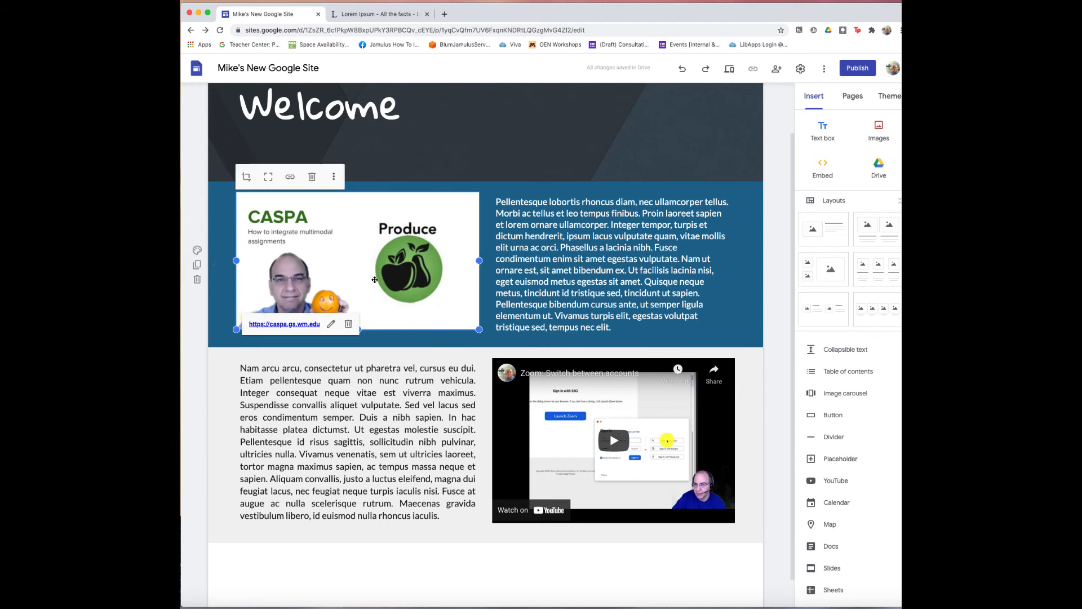
click(377, 337)
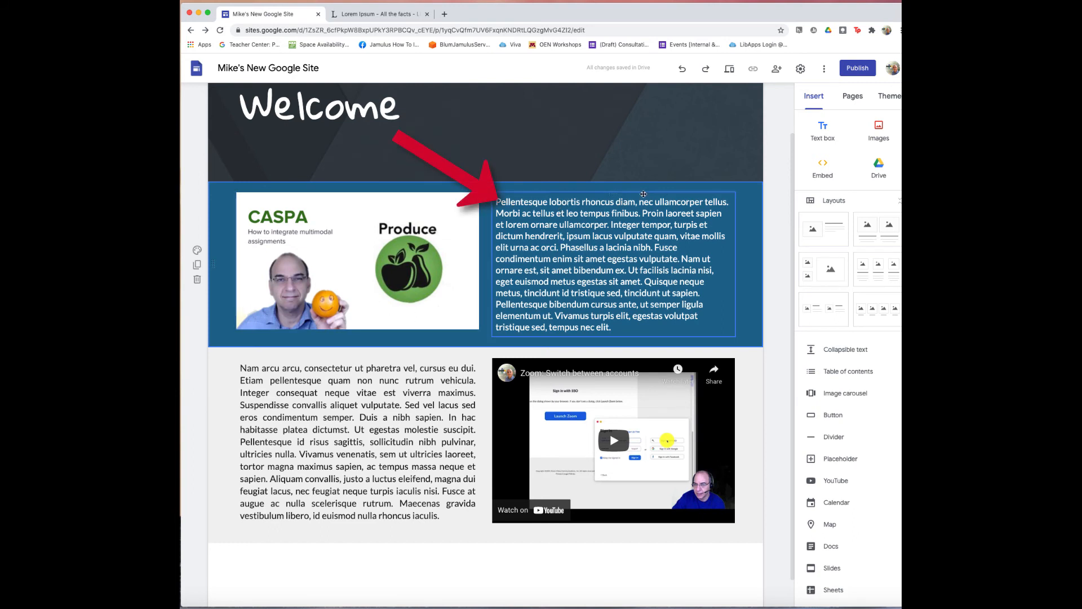
Add a text box above the paragraph beside the CASPA Produce image, containing "Here is my Title".
click(824, 129)
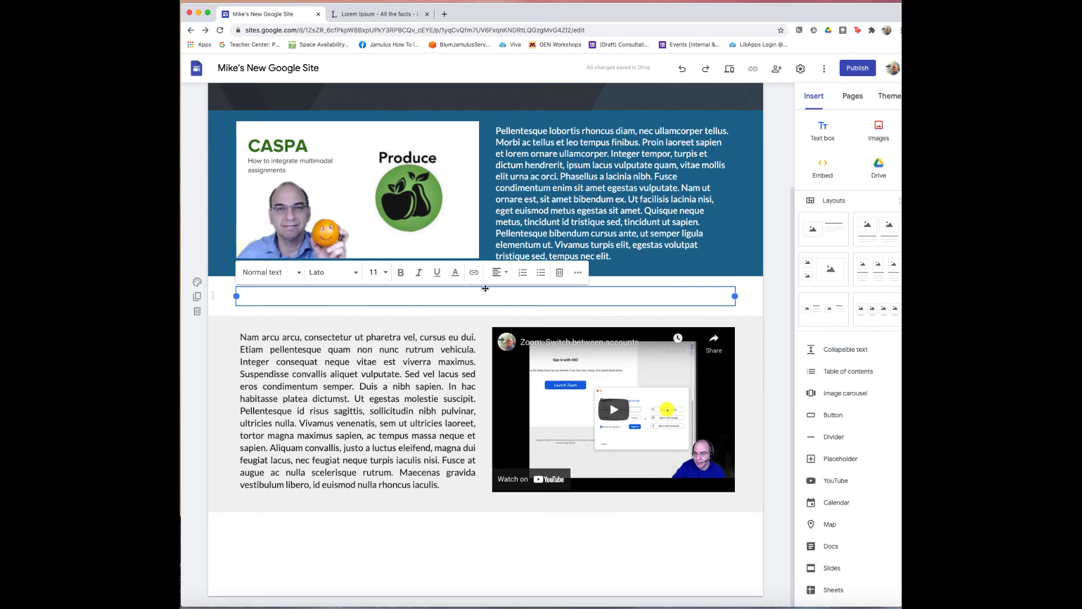
drag(485, 288, 548, 150)
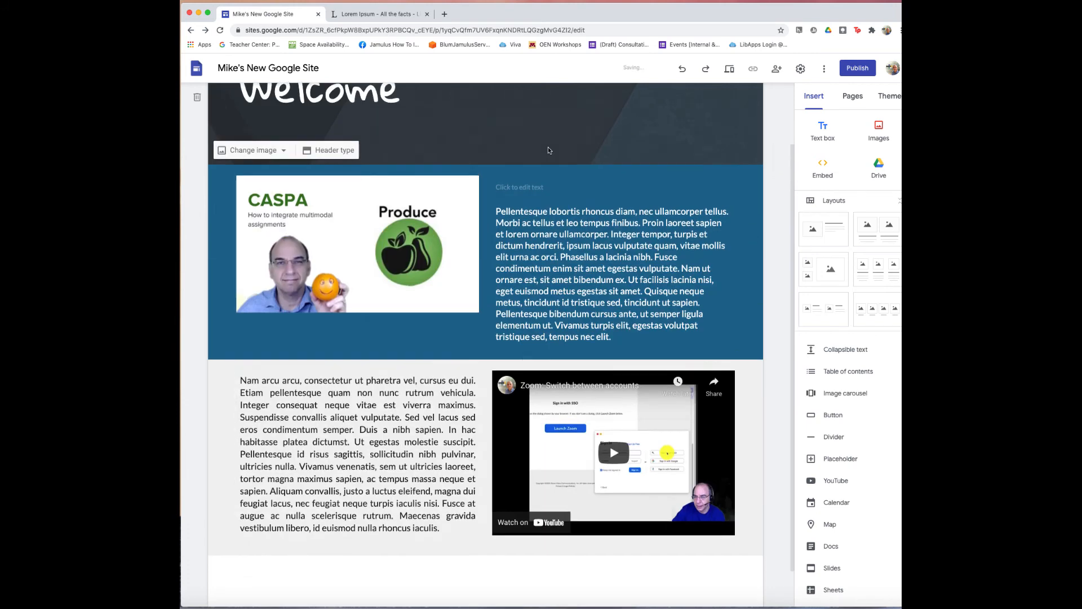
click(532, 197)
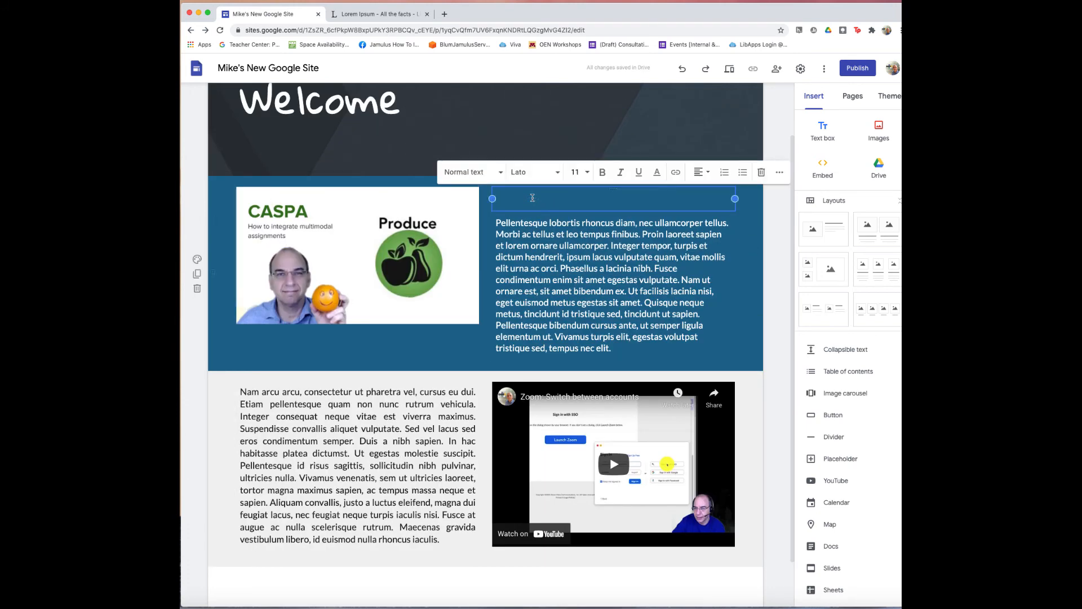
text(Here is my Title)
Apply the Title style to "Here is my Title" and make it bold.
drag(542, 198, 493, 201)
click(501, 175)
click(475, 194)
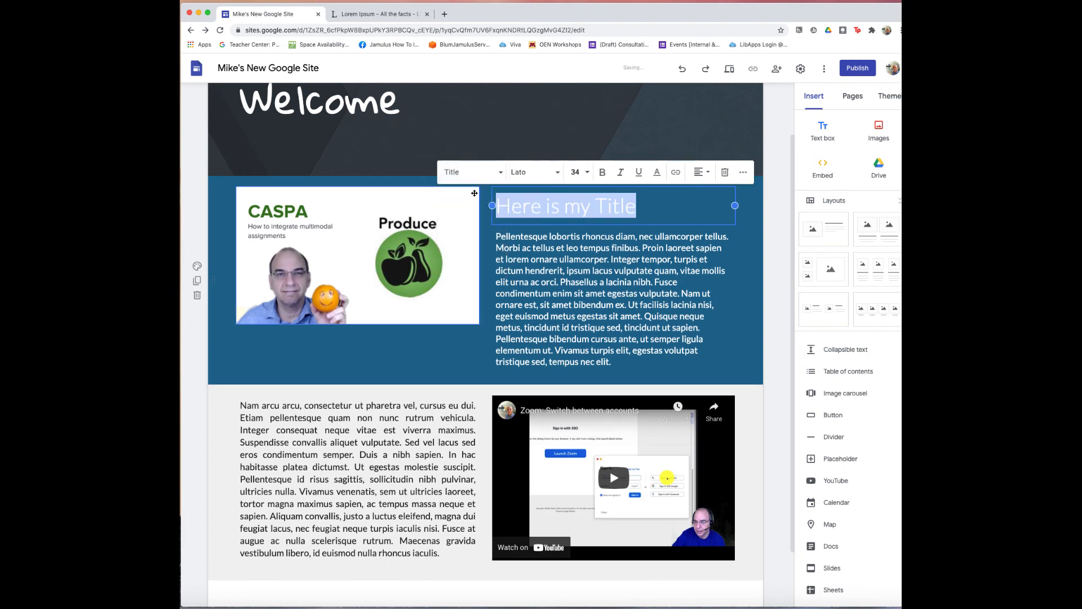
click(649, 209)
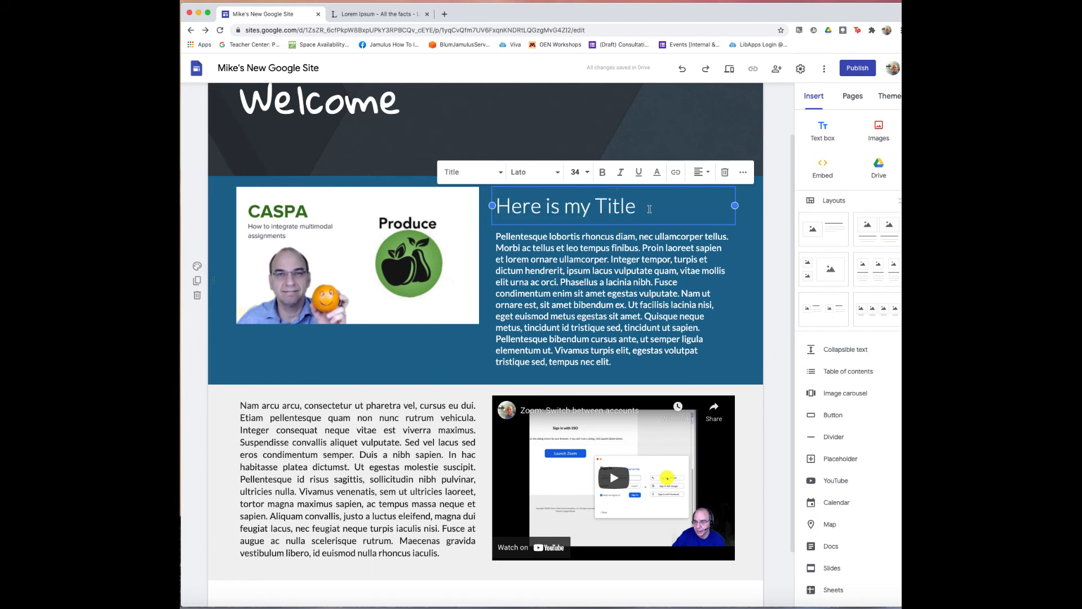
drag(650, 209, 494, 206)
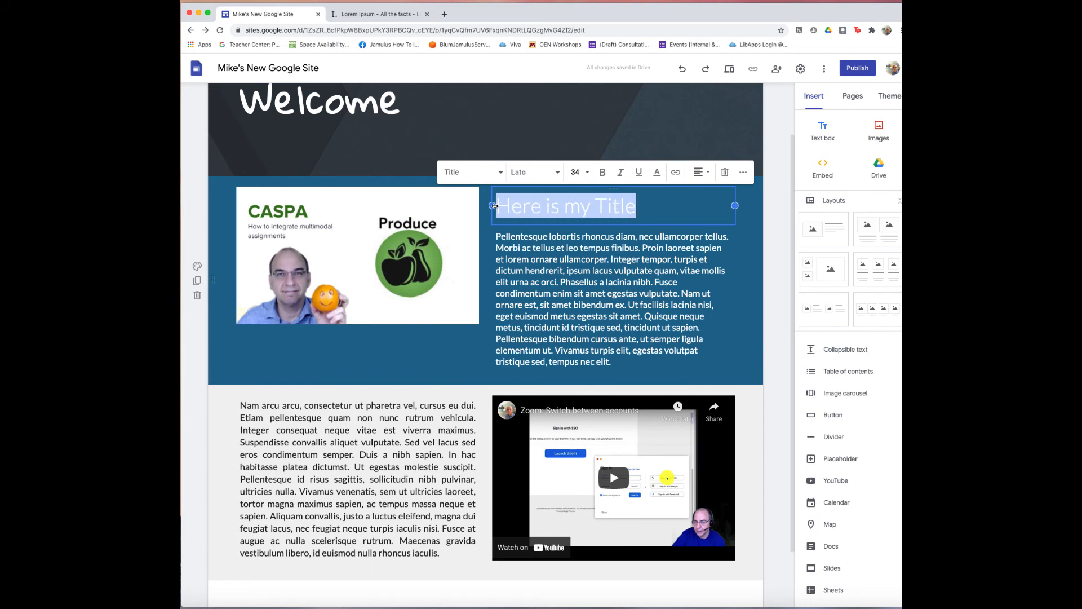
click(602, 172)
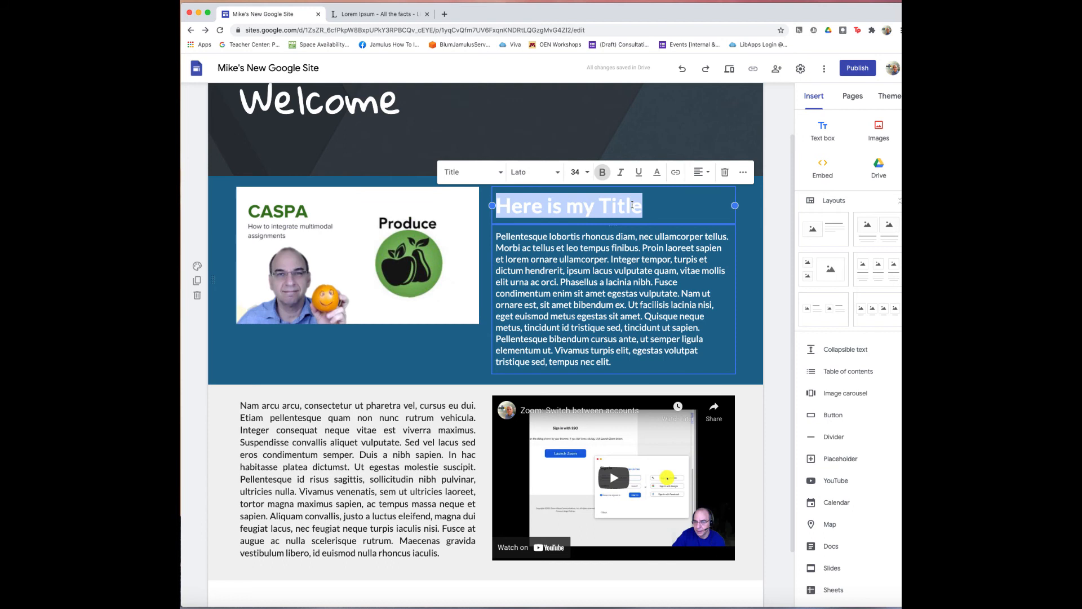
click(743, 279)
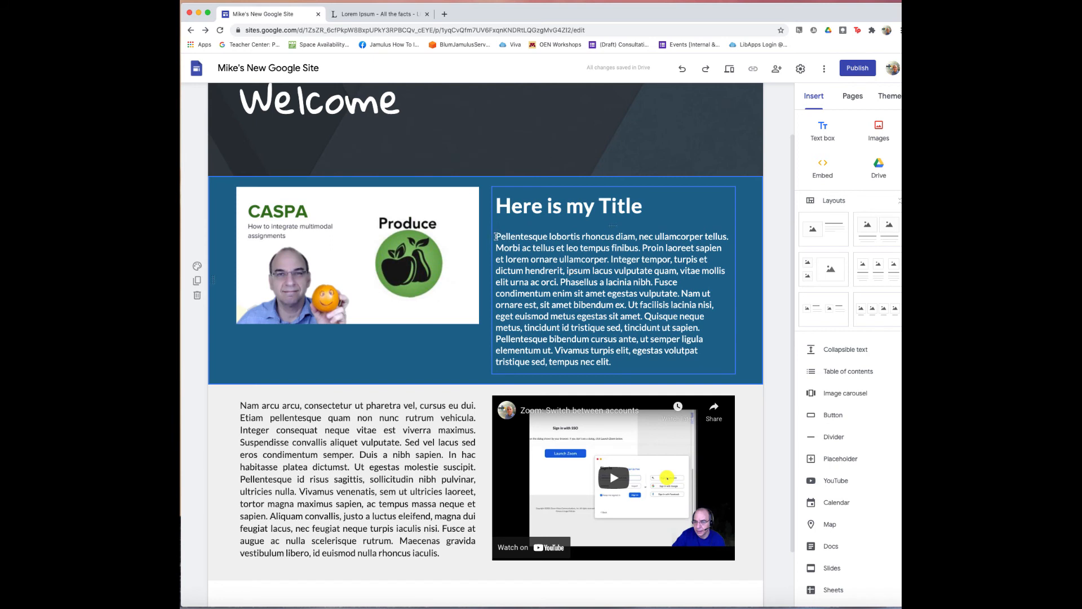
Link the words "Pellentesque lobortis" at the start of the paragraph beside the CASPA image to the copied web address.
drag(496, 236, 582, 236)
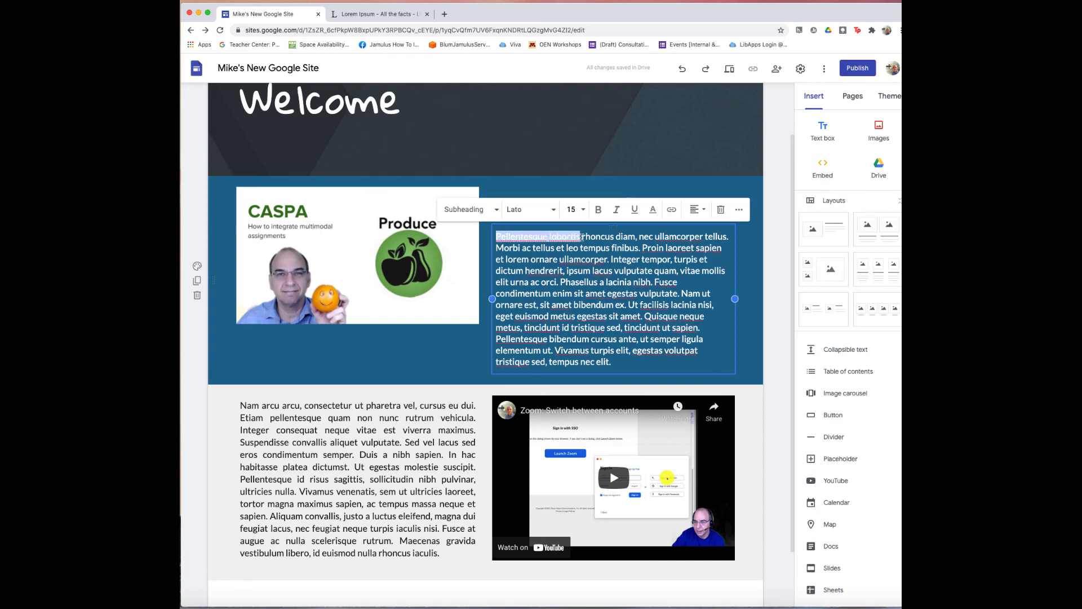
click(673, 210)
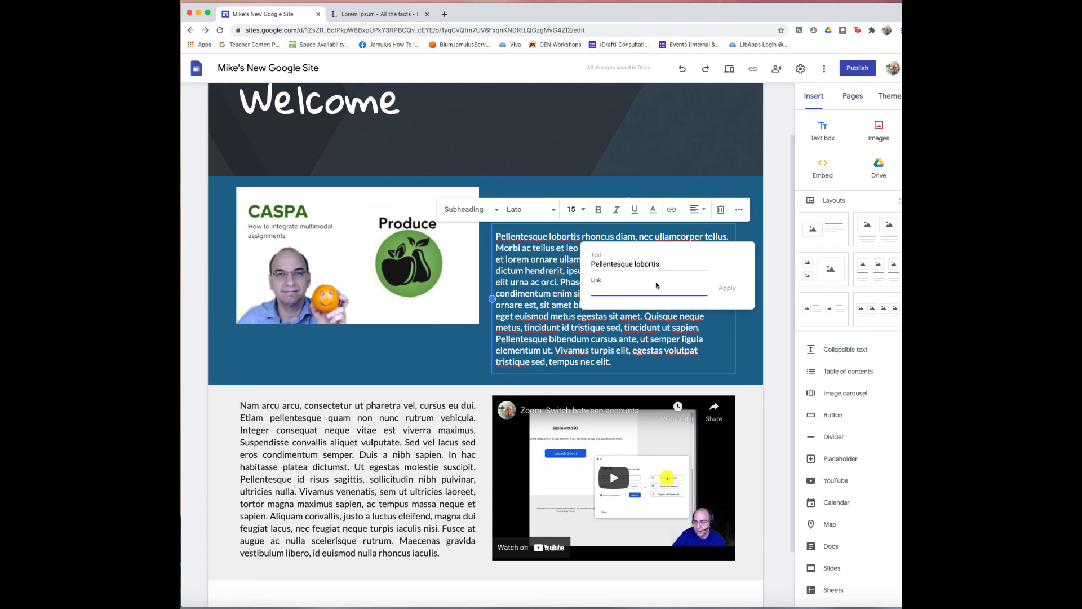
key(super+v)
click(726, 288)
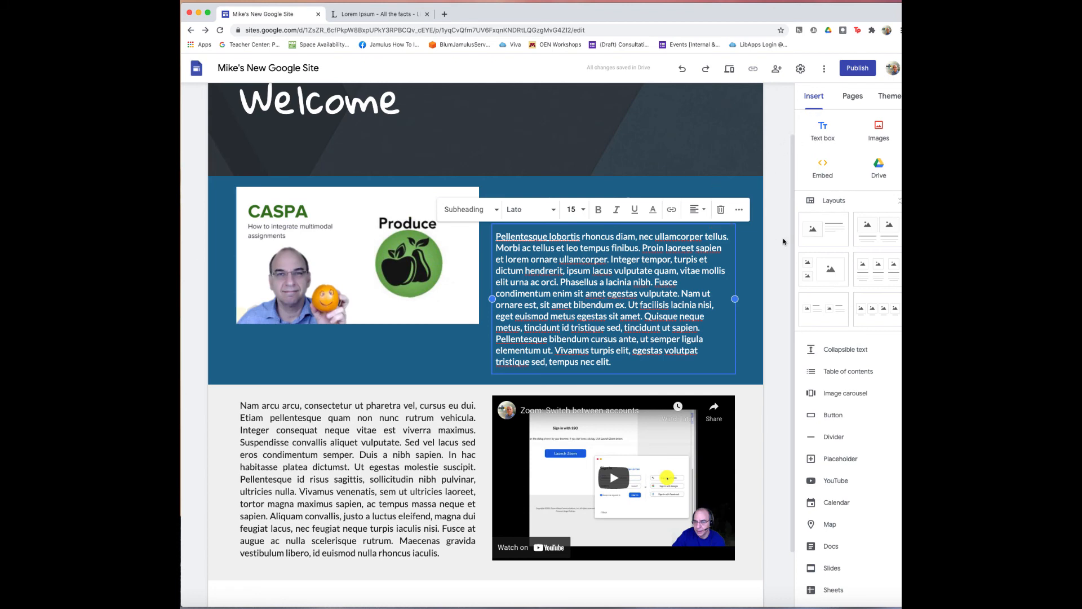
click(781, 263)
Start publishing the site with "mikenew" as its web address.
scroll(781, 263, up, 2)
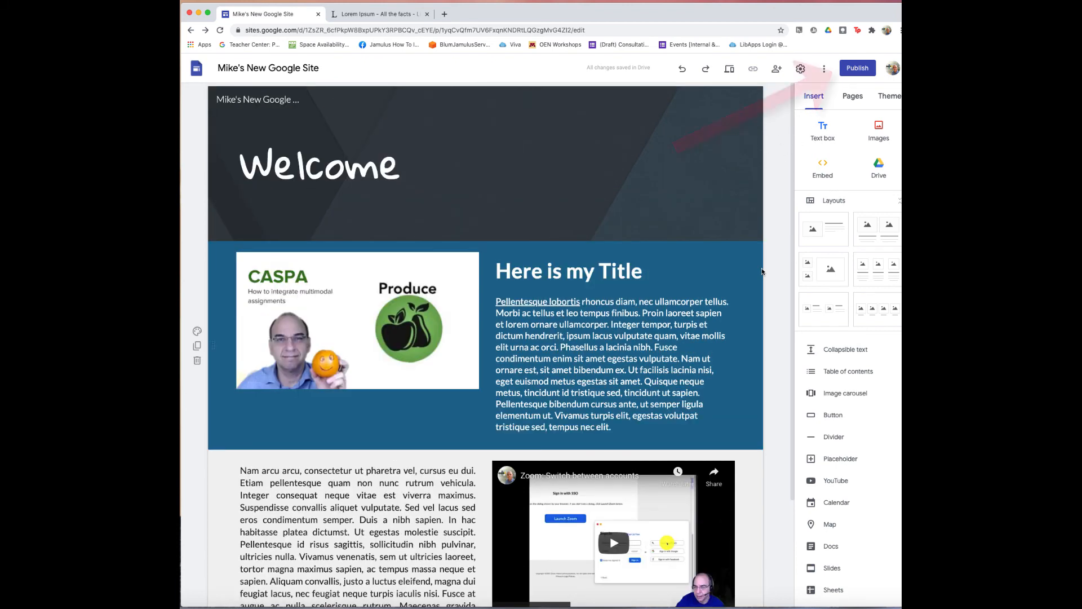
click(860, 69)
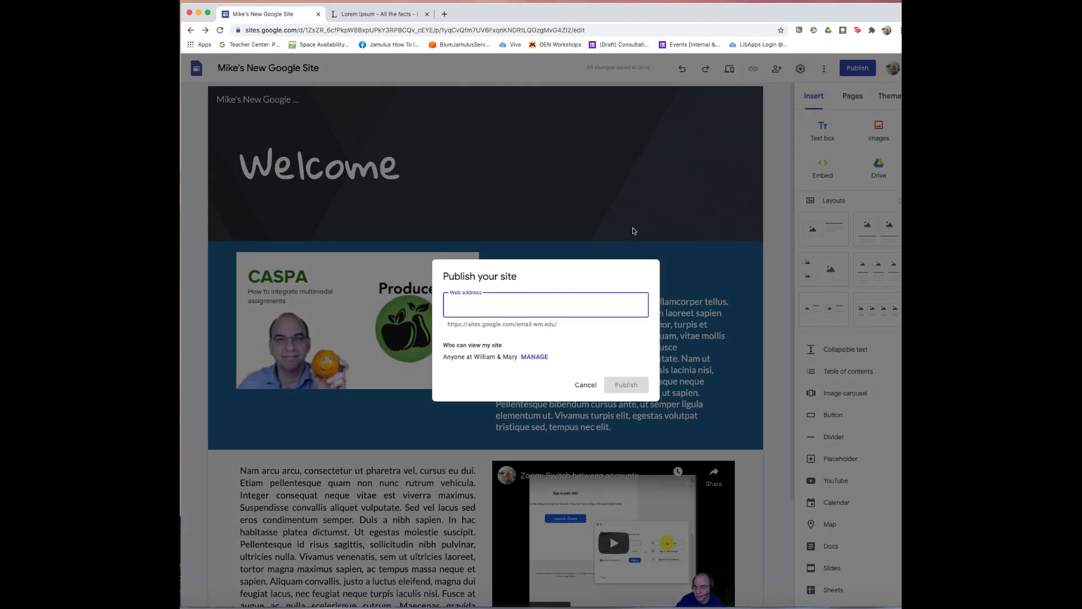
text(mikenew)
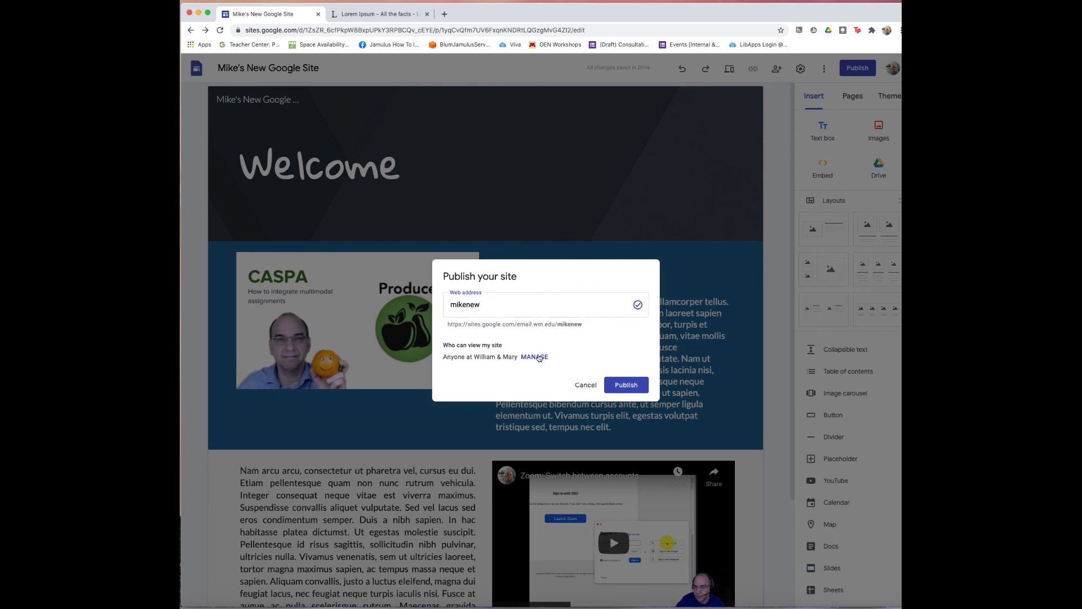
Change the link access for the published site to Public.
click(540, 357)
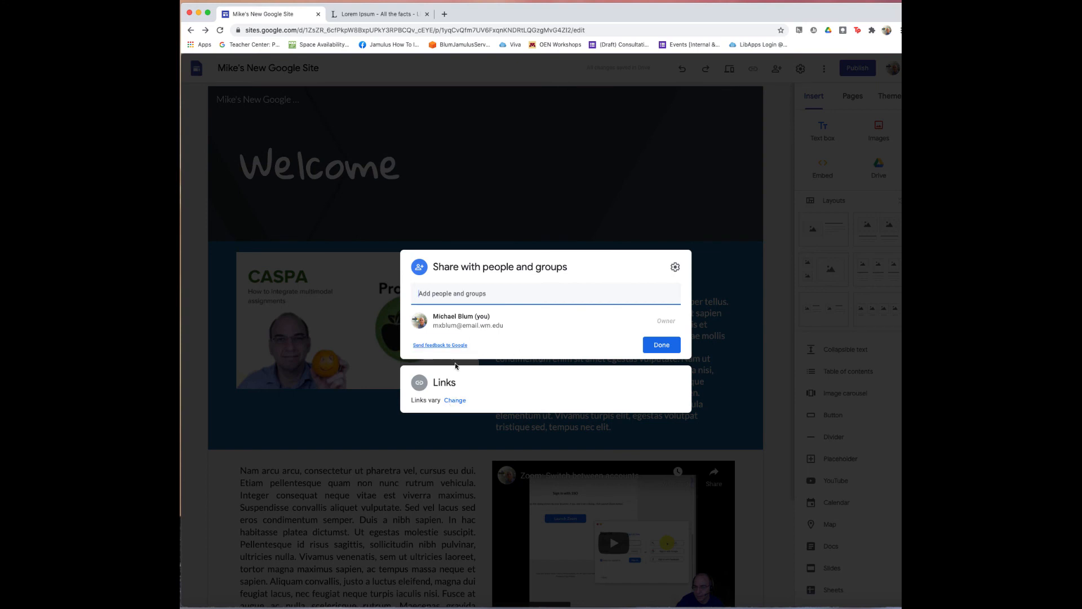
click(455, 401)
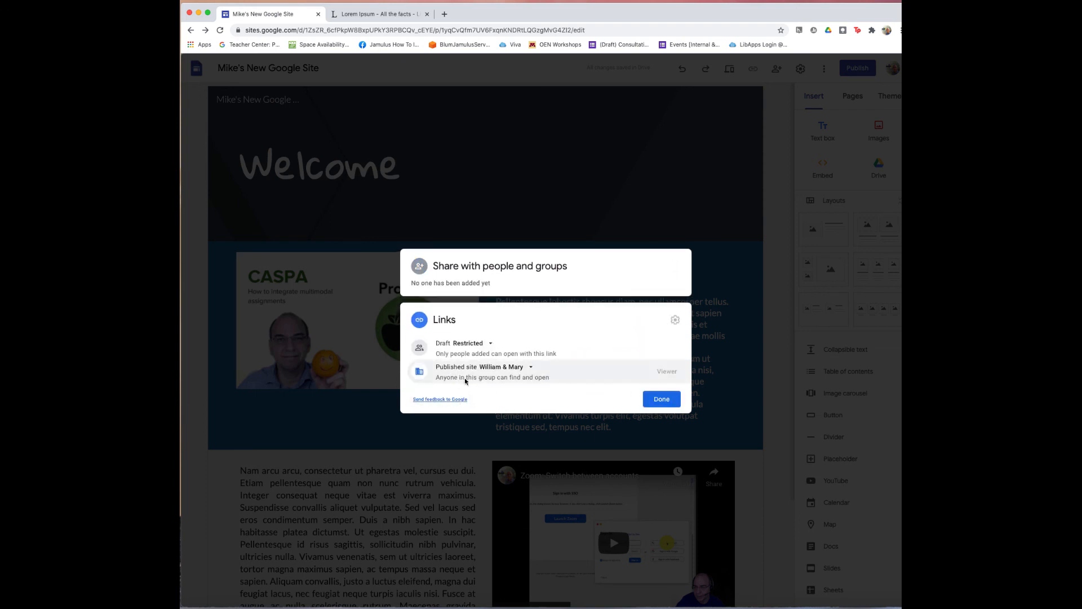
click(533, 370)
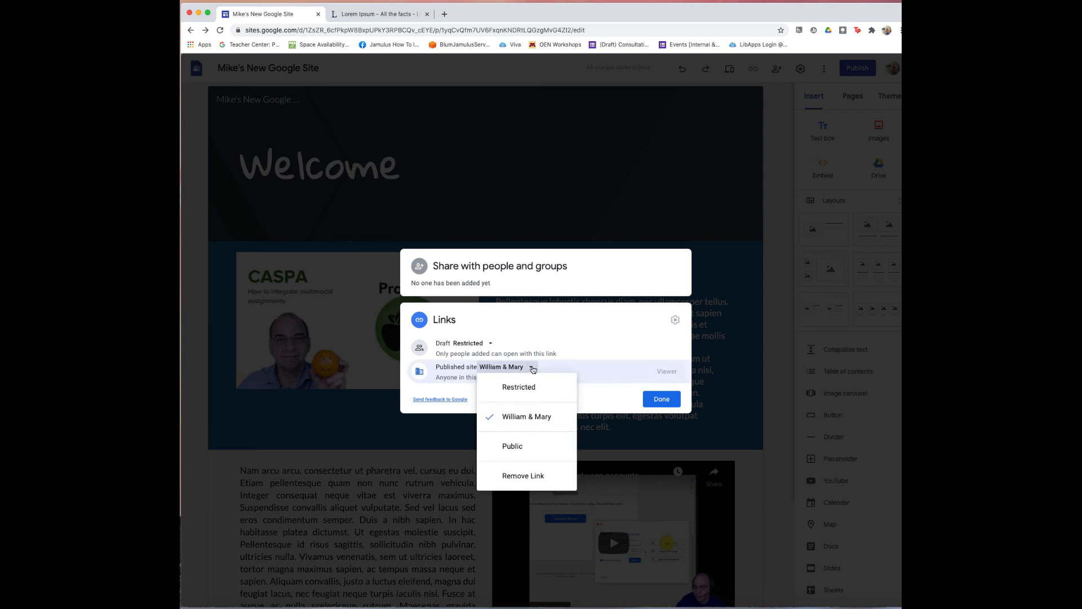
click(515, 447)
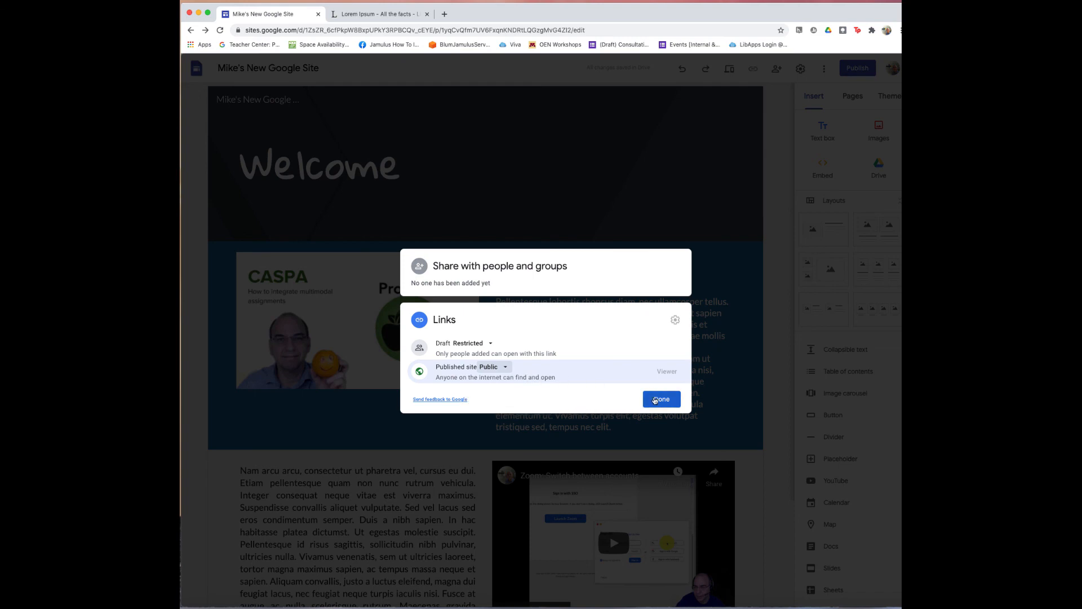
click(655, 400)
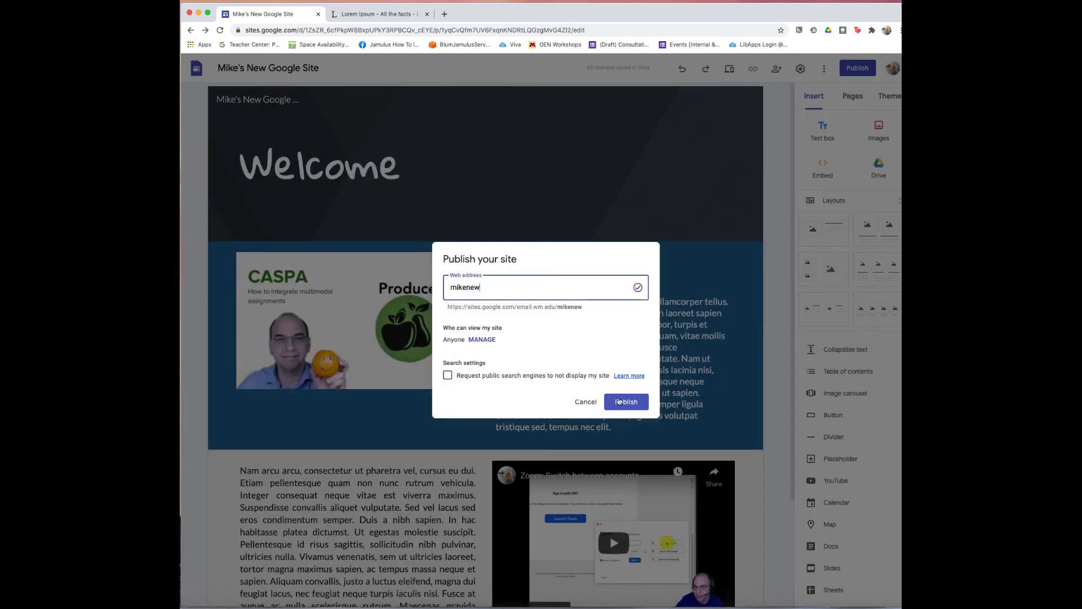
Publish the site and open its published version for viewing.
click(618, 401)
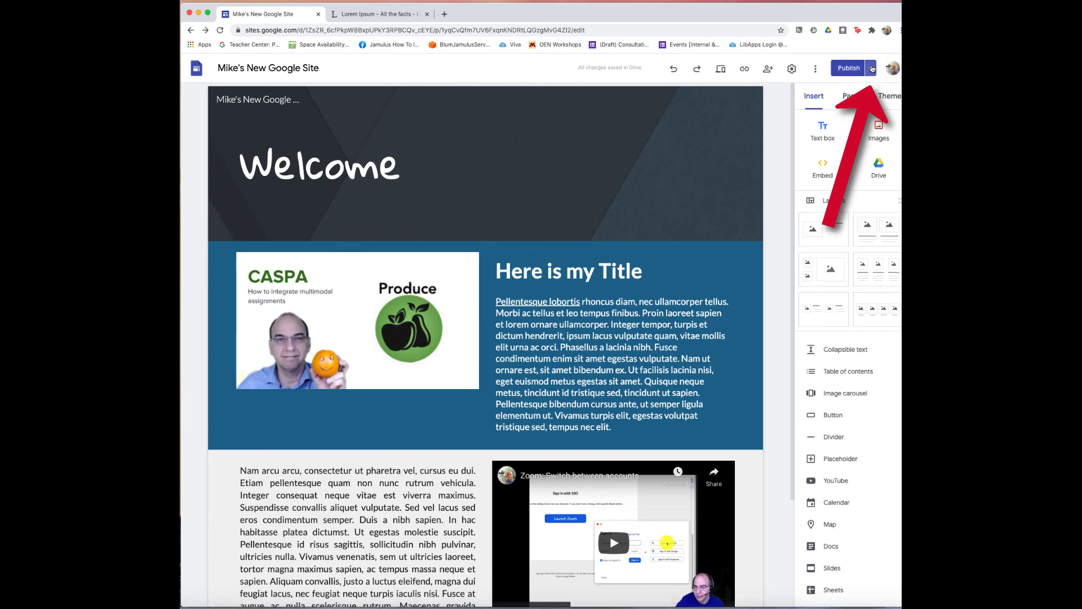
click(872, 69)
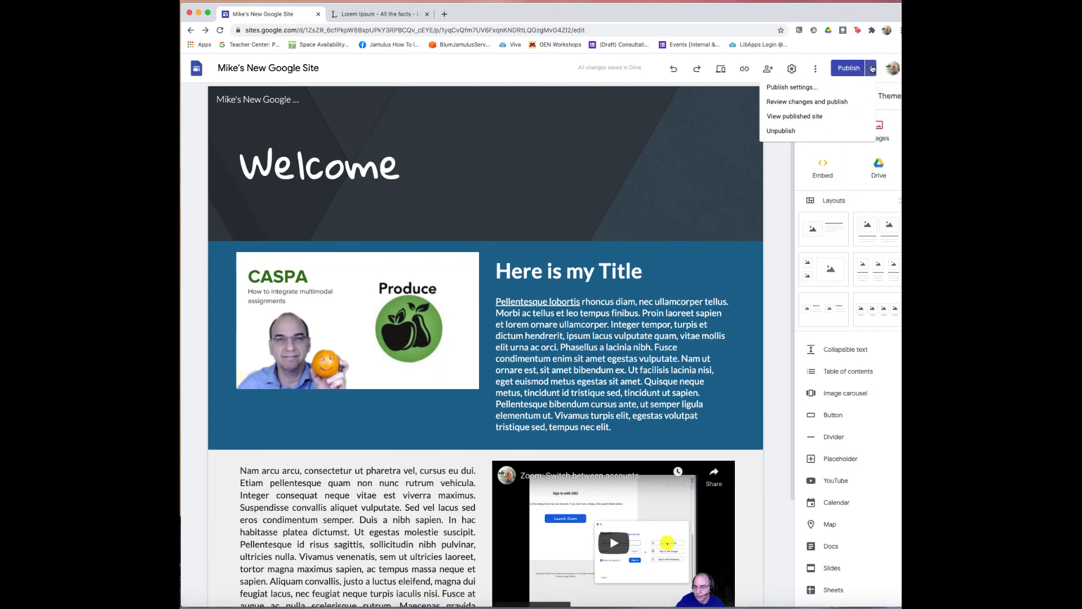
click(804, 116)
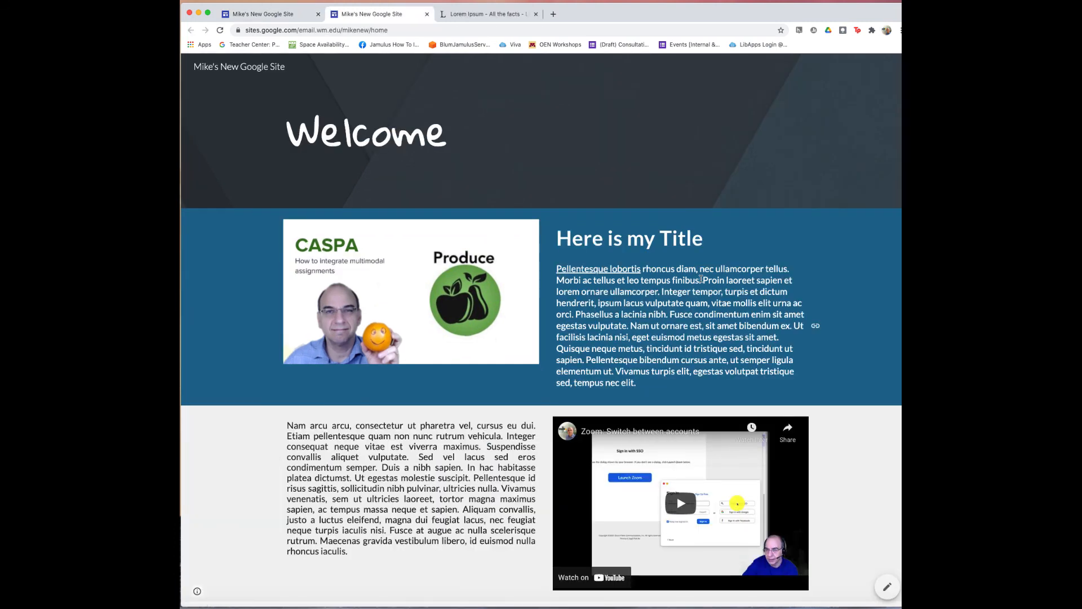